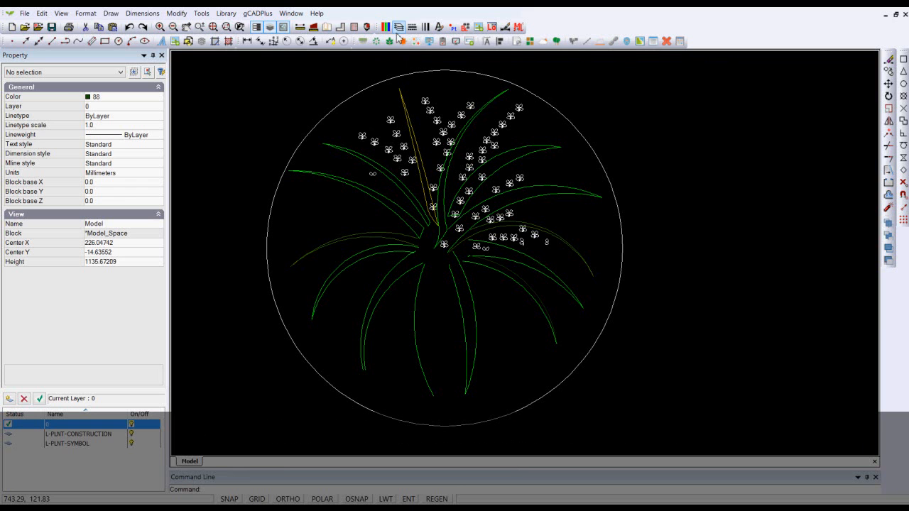
- Make L-PLNT-CONSTRUCTION the current layer in the Layer Properties Manager
left_click(398, 28)
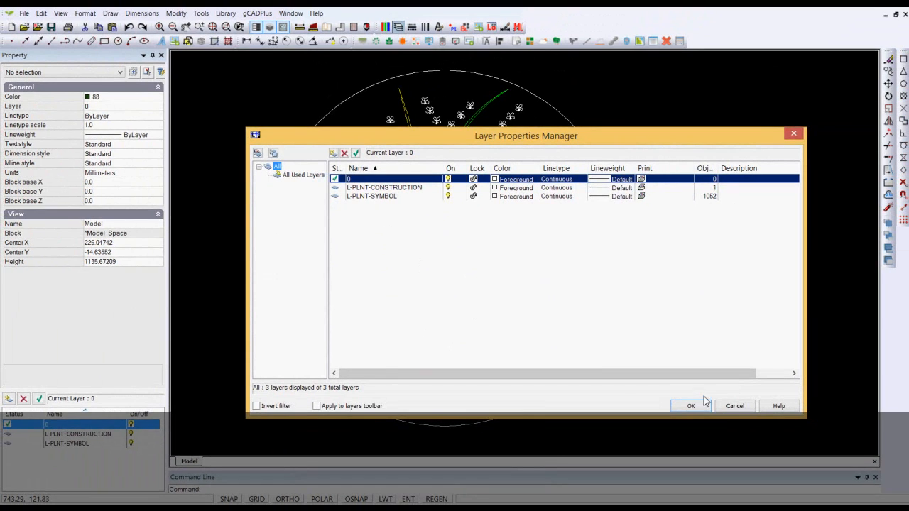
left_click(419, 190)
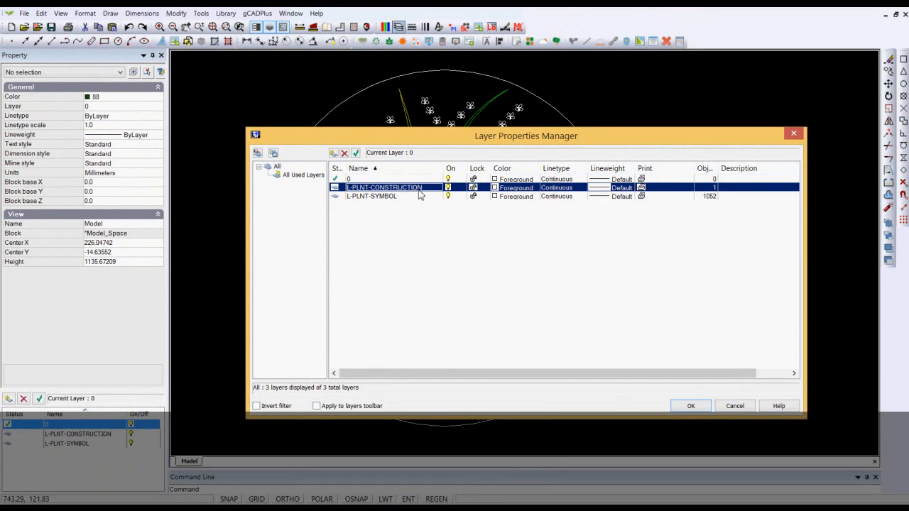
left_click(356, 152)
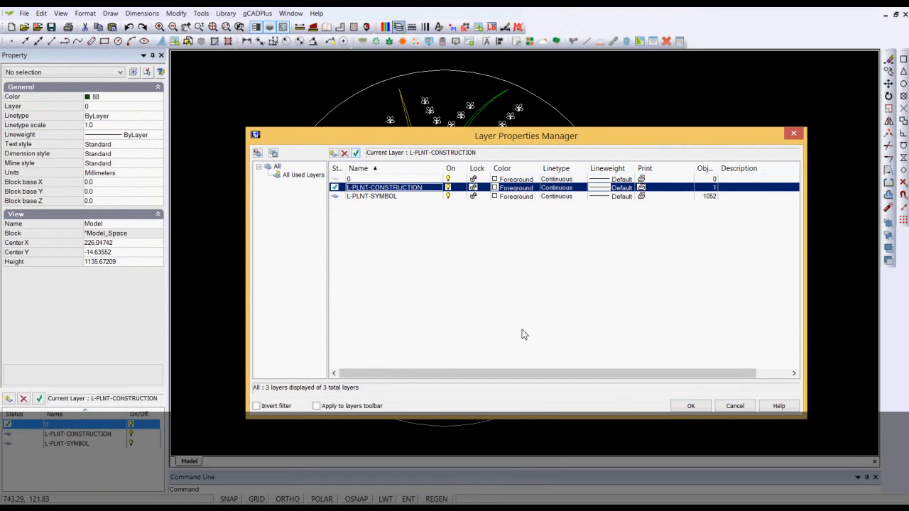
left_click(690, 406)
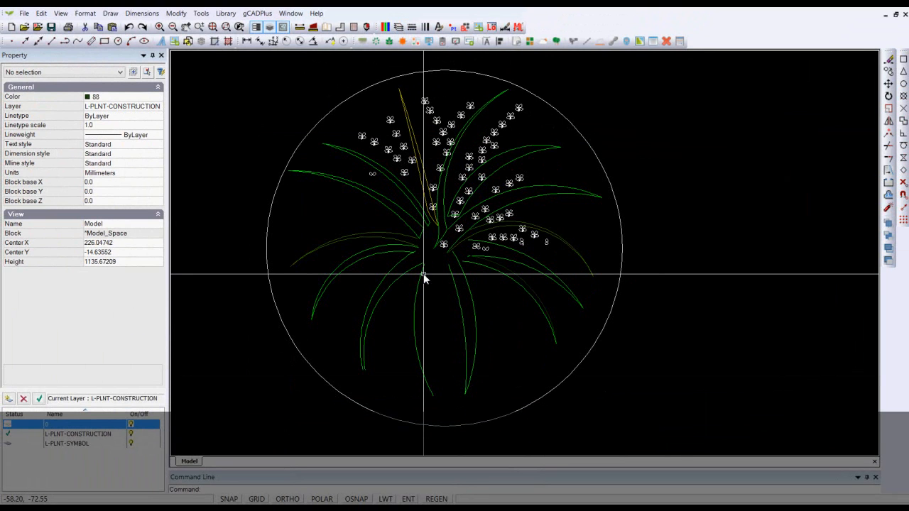
- Select the outer circle around the plant symbol to check its layer, center and diameter, and deselect it
left_click(624, 245)
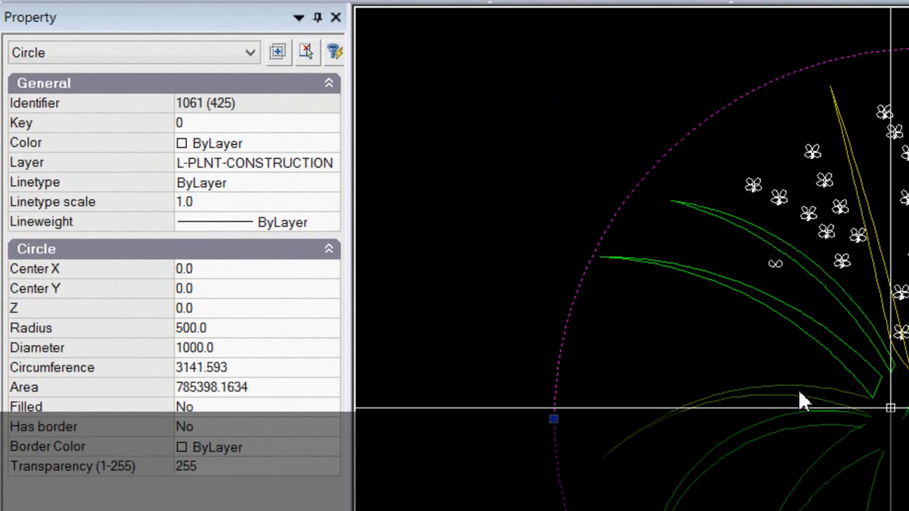
key("Escape")
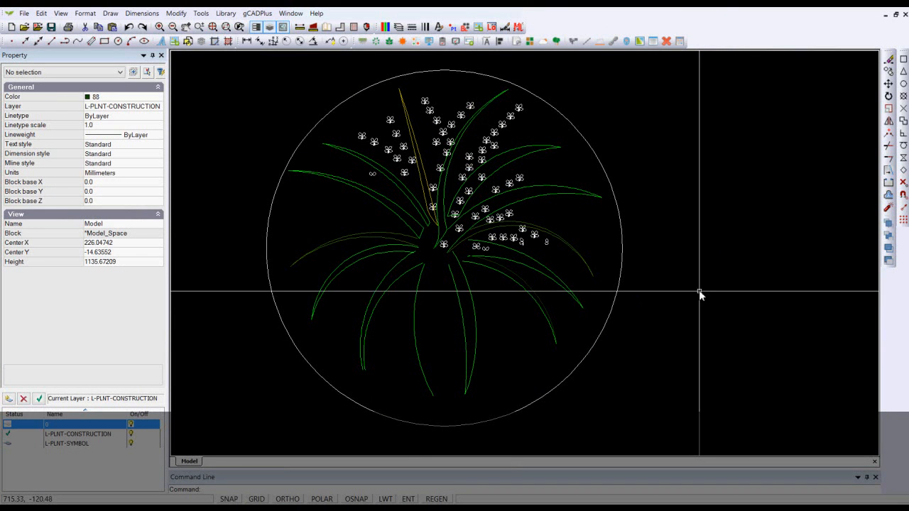
left_click(623, 250)
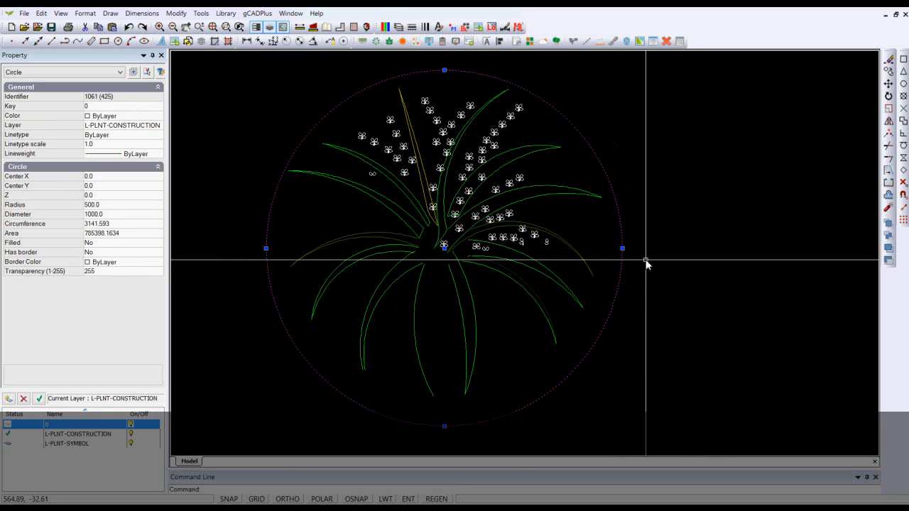
key("Escape")
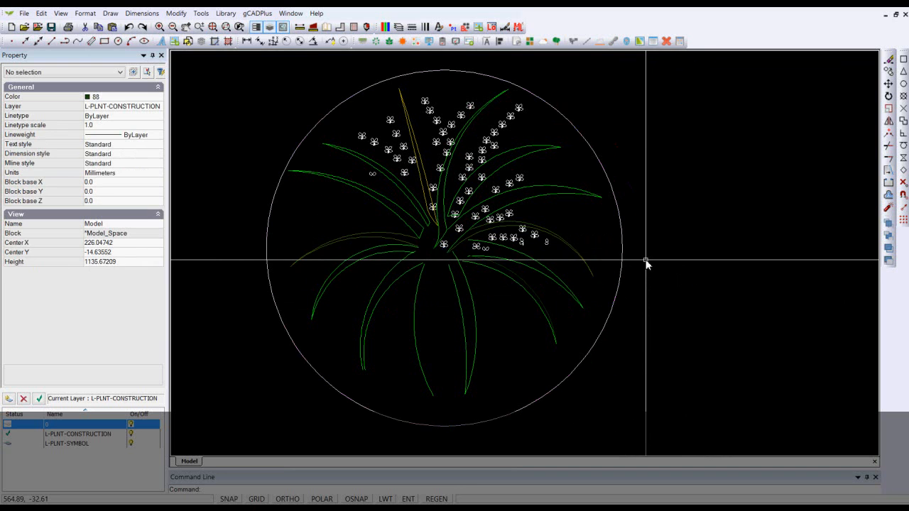
- Draw a two-point rectangle about 62.6 by 57.3 mm around the centre of the plant symbol
left_click(109, 13)
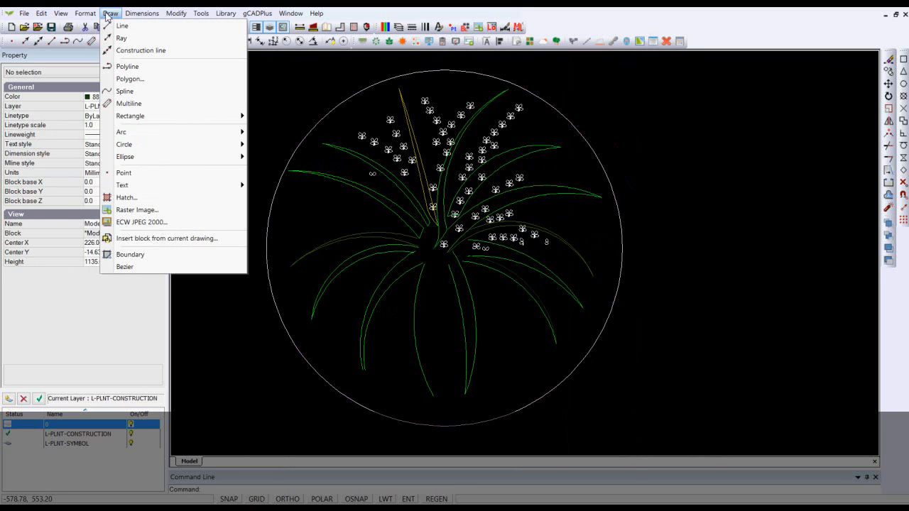
mouse_move(227, 115)
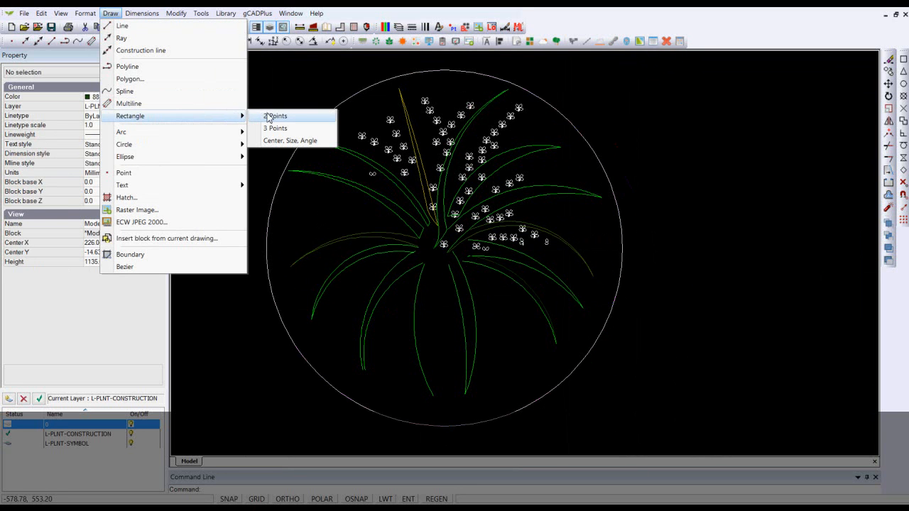
left_click(267, 117)
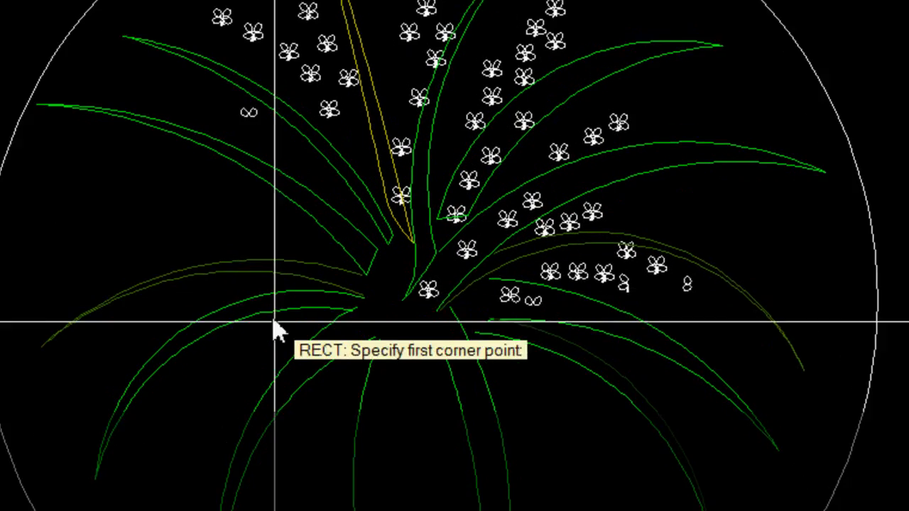
left_click(392, 266)
left_click(450, 331)
scroll(412, 343, "up", 5)
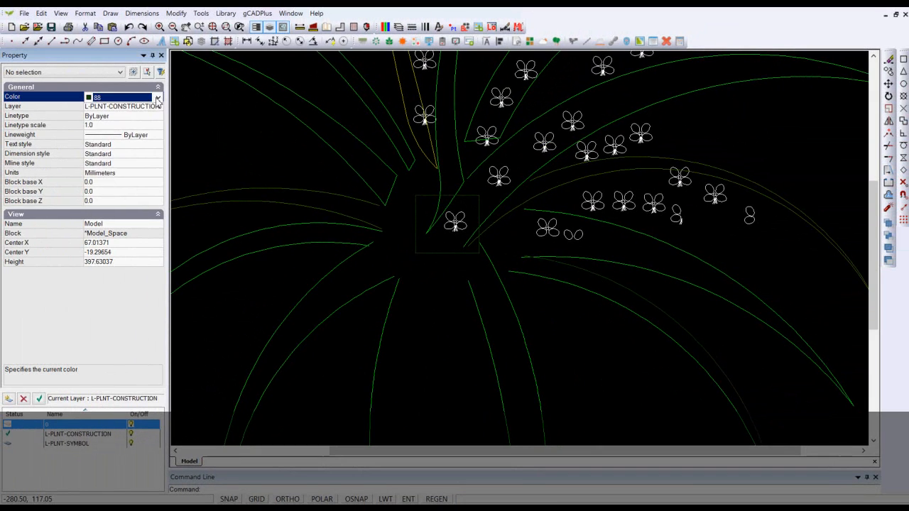
- Set the color to ByLayer and draw a vertical line joining the midpoints of the rectangle's upper and lower edges
left_click(157, 97)
left_click(105, 108)
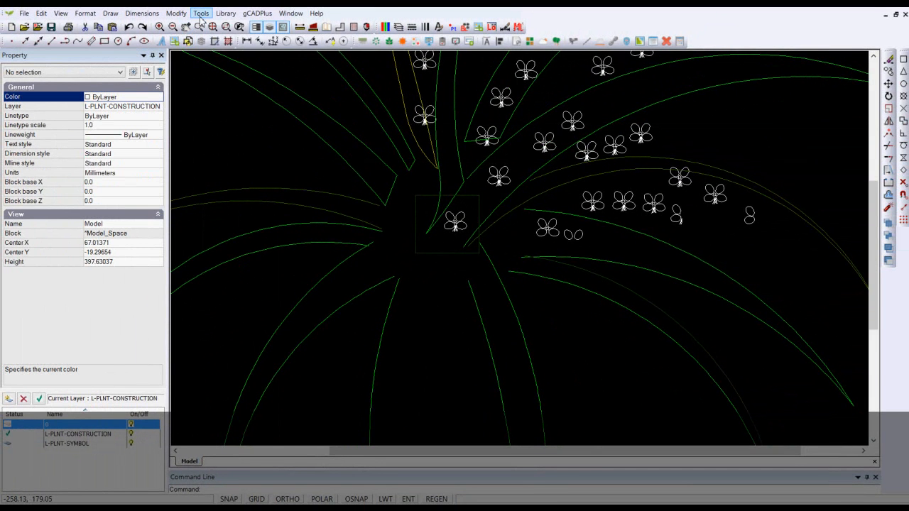
left_click(110, 13)
left_click(123, 26)
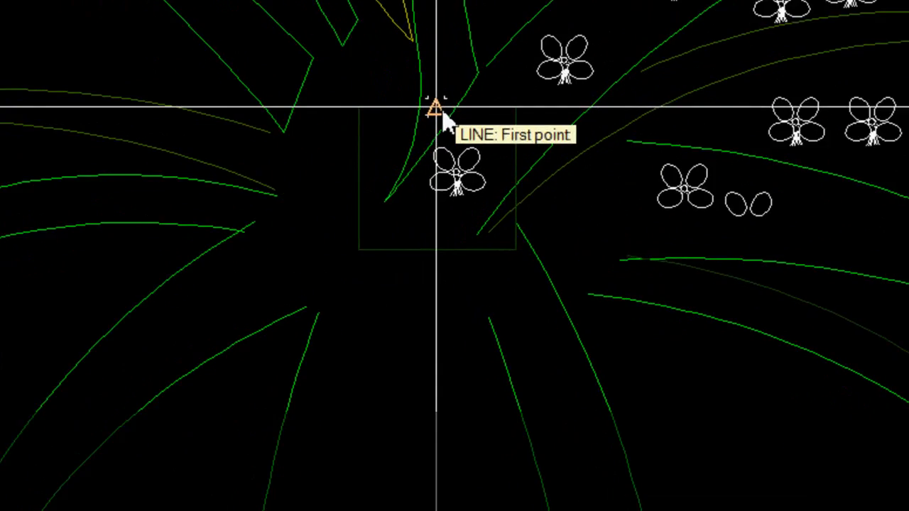
left_click(446, 194)
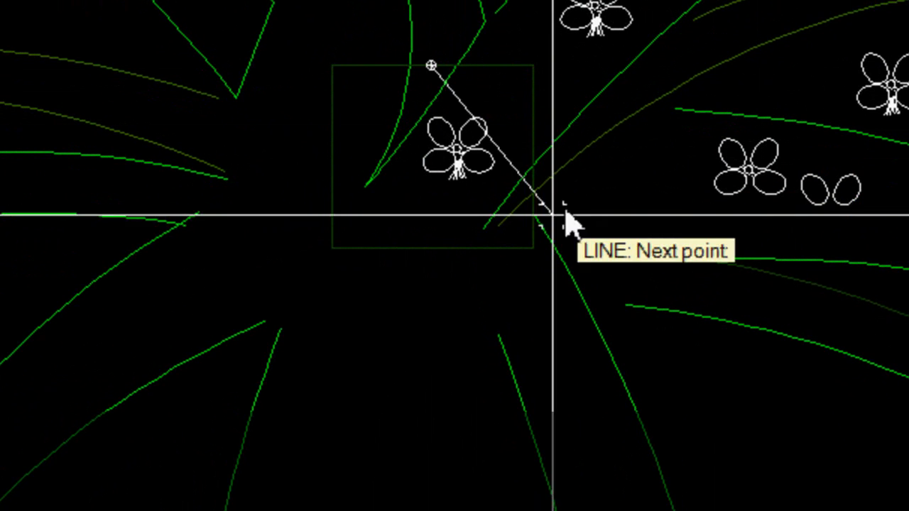
right_click(435, 315)
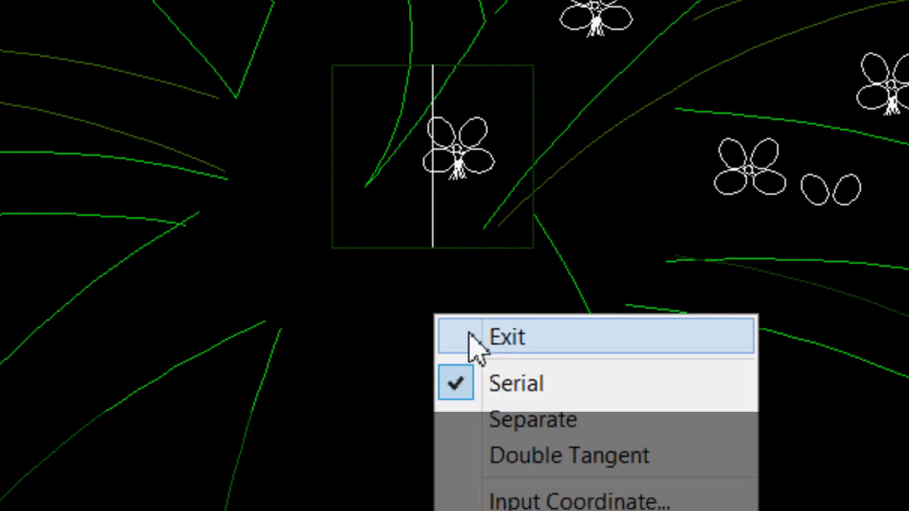
left_click(501, 343)
- Draw a horizontal line joining the midpoints of the rectangle's two vertical sides to complete the centre cross
right_click(473, 339)
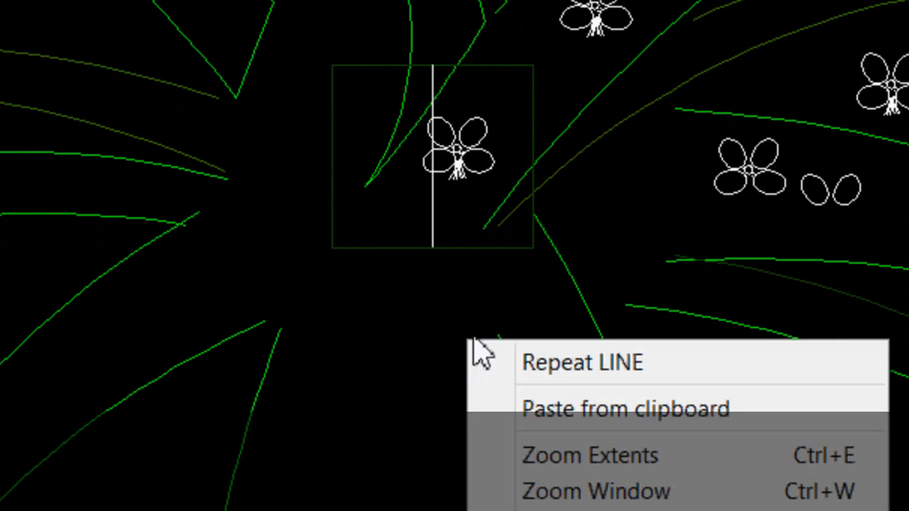
left_click(553, 363)
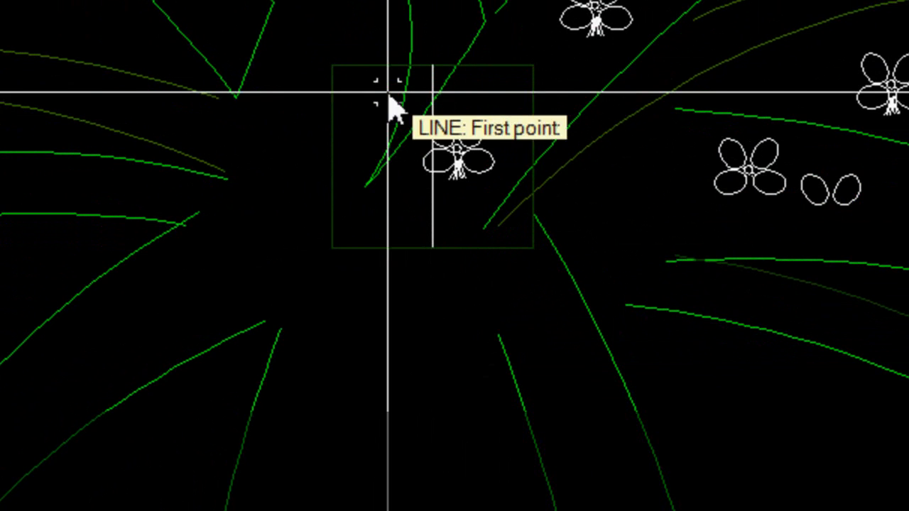
left_click(330, 156)
key("Escape")
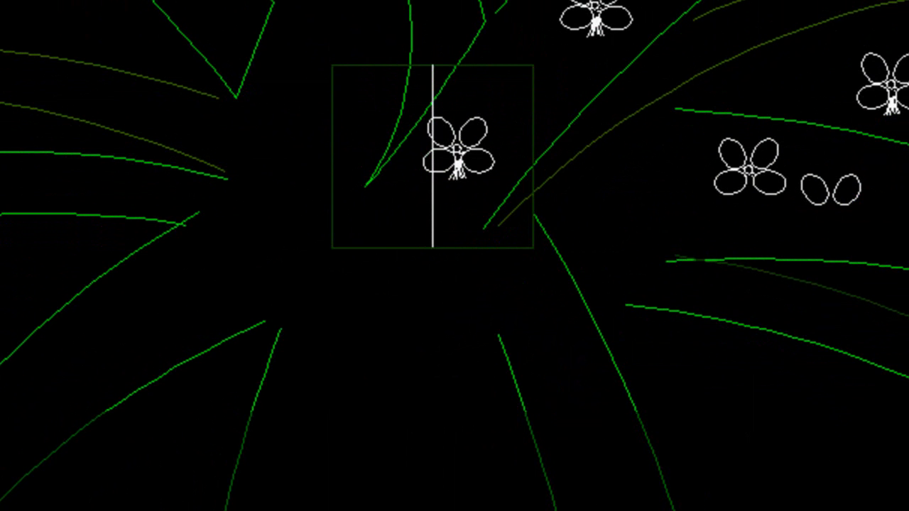
right_click(529, 150)
left_click(561, 173)
- Erase the construction rectangle around the centre cross
left_click(533, 123)
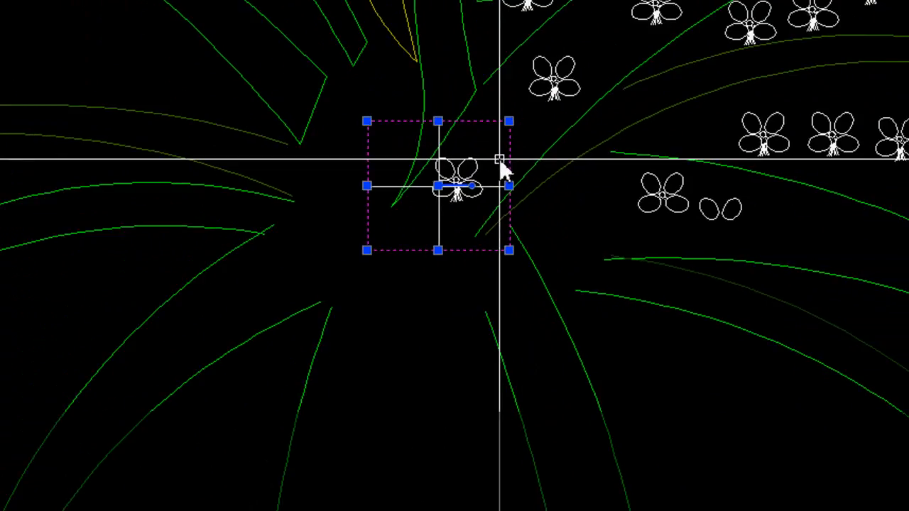
right_click(522, 135)
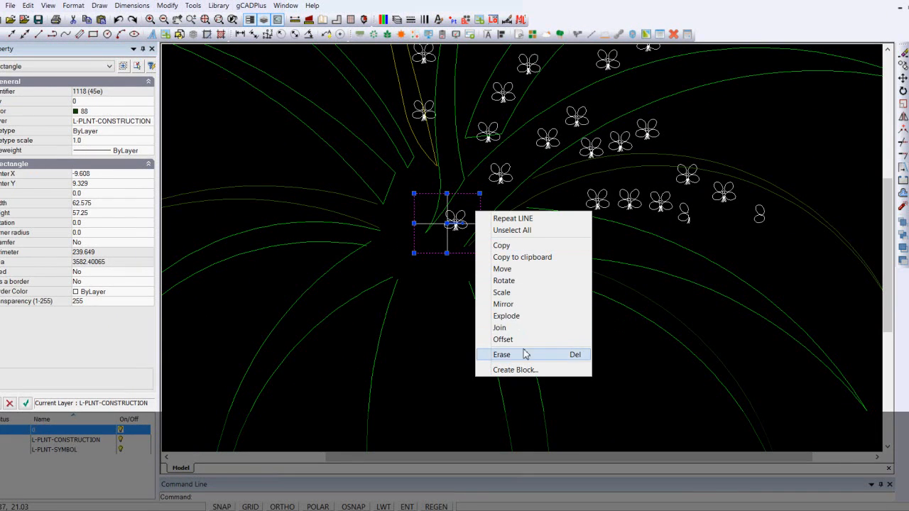
left_click(526, 356)
- Make layer 0 the current layer in the Layer Properties Manager
scroll(418, 298, "down", 5)
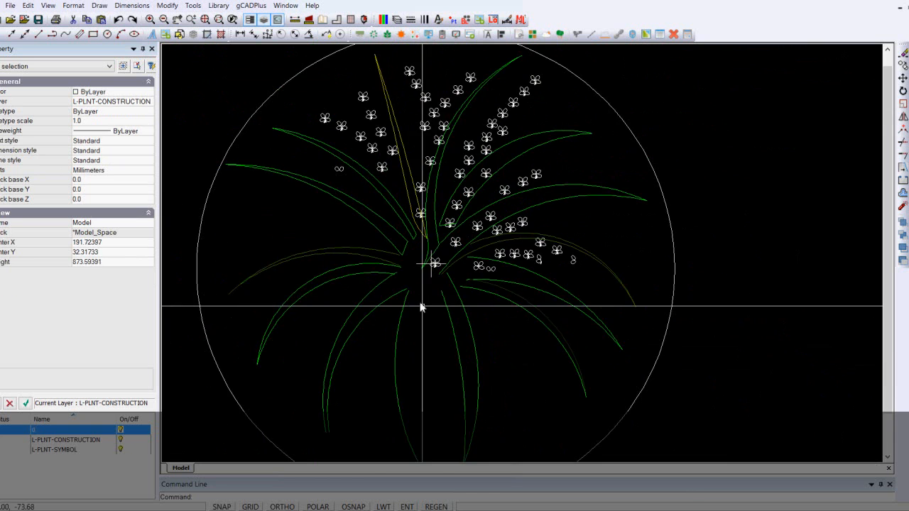
scroll(426, 288, "up", 2)
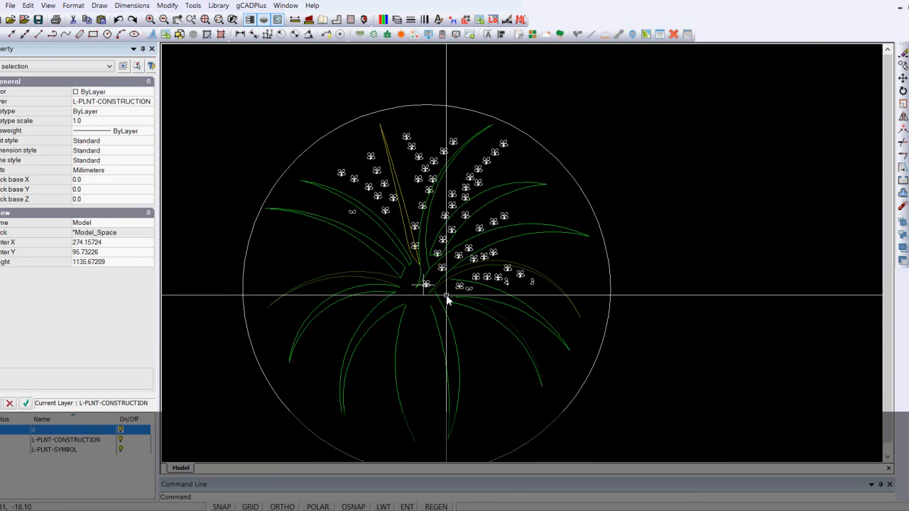
left_click(397, 19)
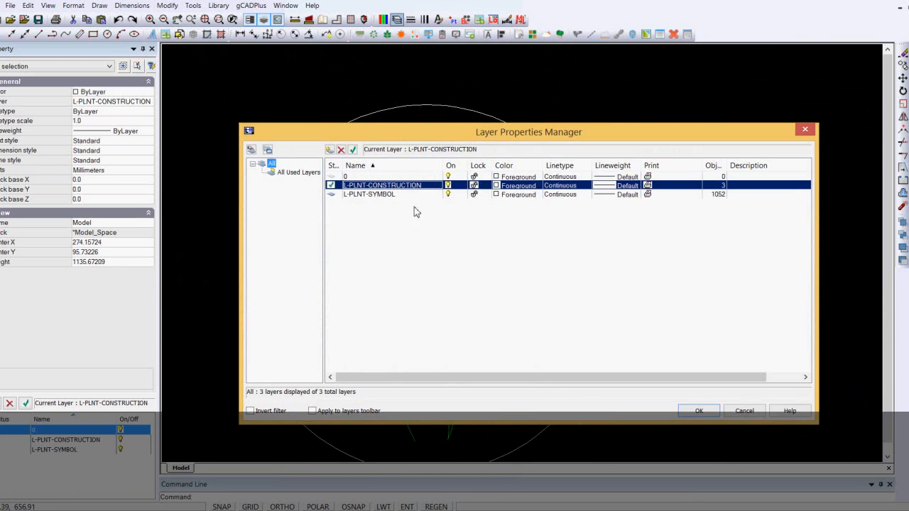
left_click(370, 176)
left_click(353, 149)
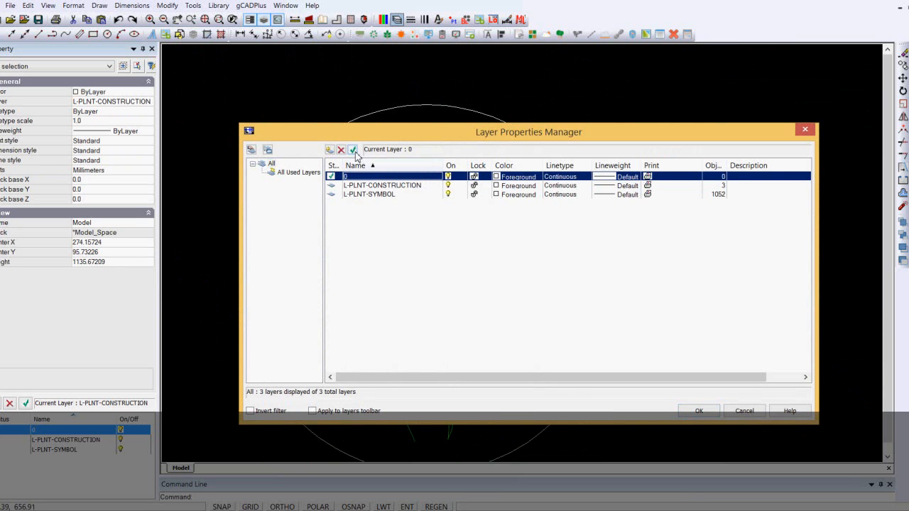
- Turn off the L-PLNT-SYMBOL layer, leaving L-PLNT-CONSTRUCTION on, and apply the layer settings
left_click(448, 186)
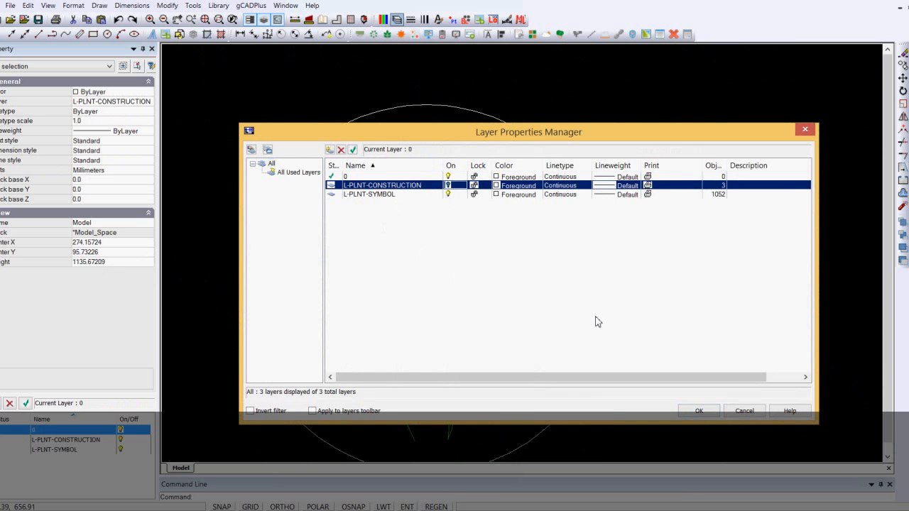
left_click(449, 195)
left_click(448, 186)
left_click(696, 412)
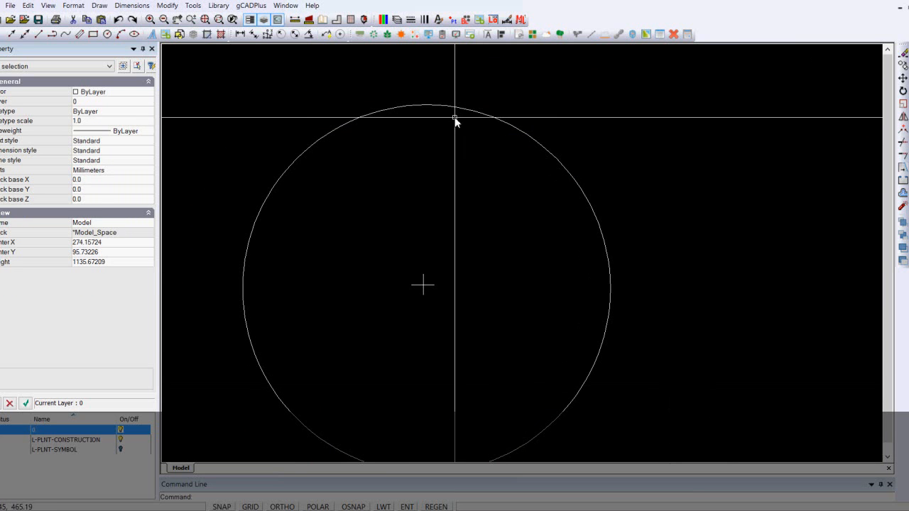
- Turn on the L-PLNT-SYMBOL layer and turn off the L-PLNT-CONSTRUCTION layer
left_click(396, 19)
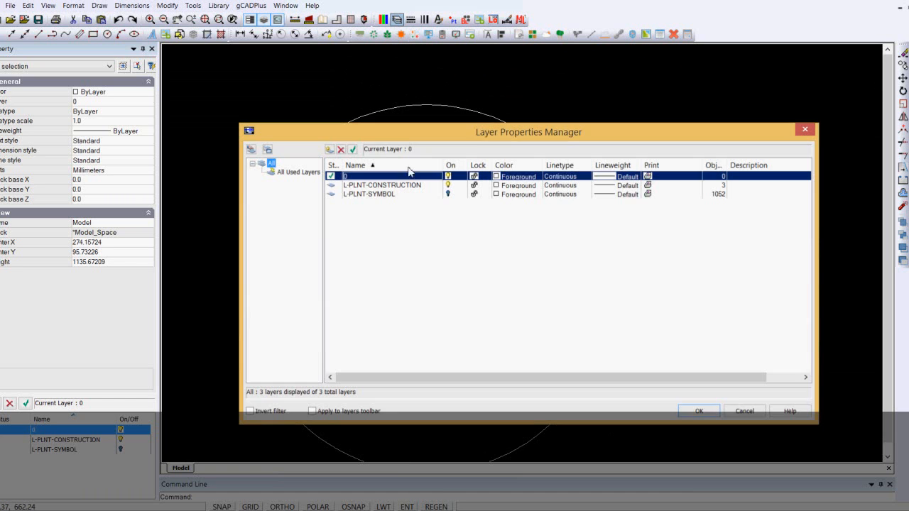
left_click(450, 194)
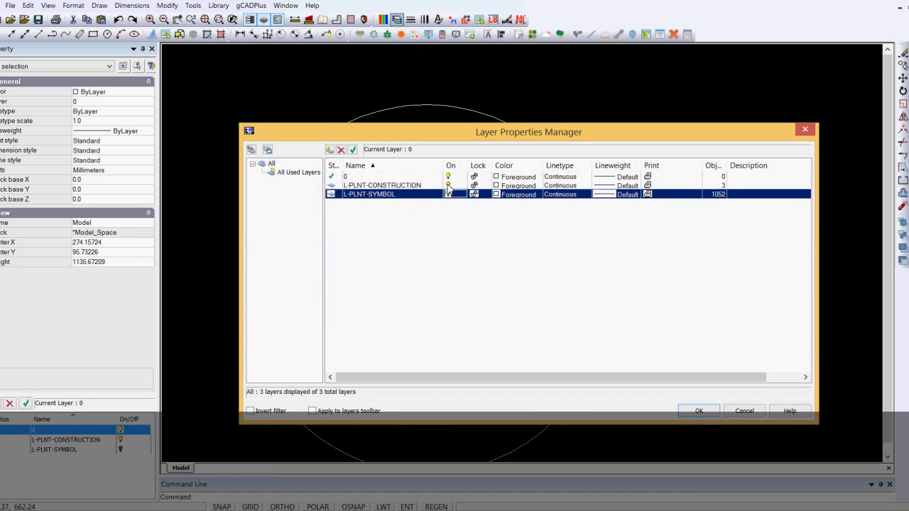
left_click(452, 185)
left_click(698, 411)
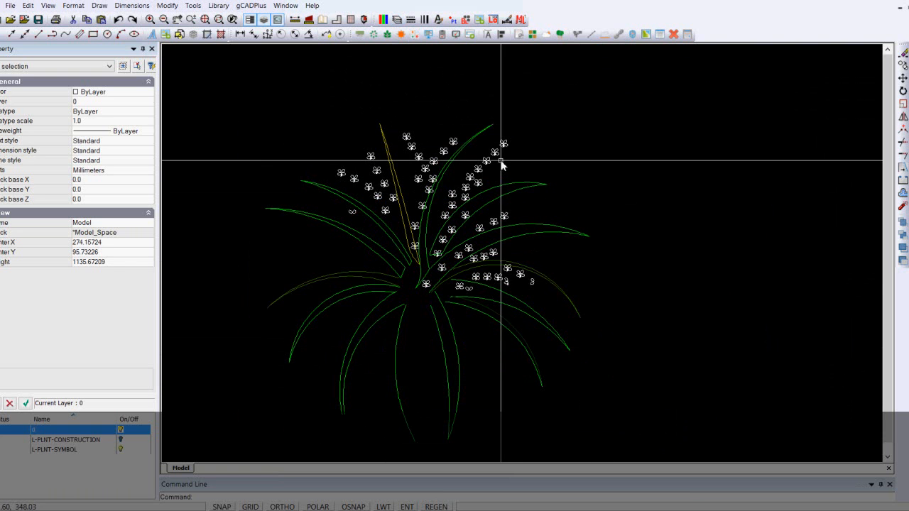
- Examine a single flower by selecting one petal and all of its entities, and clear the selection
scroll(497, 163, "up", 4)
scroll(498, 163, "down", 3)
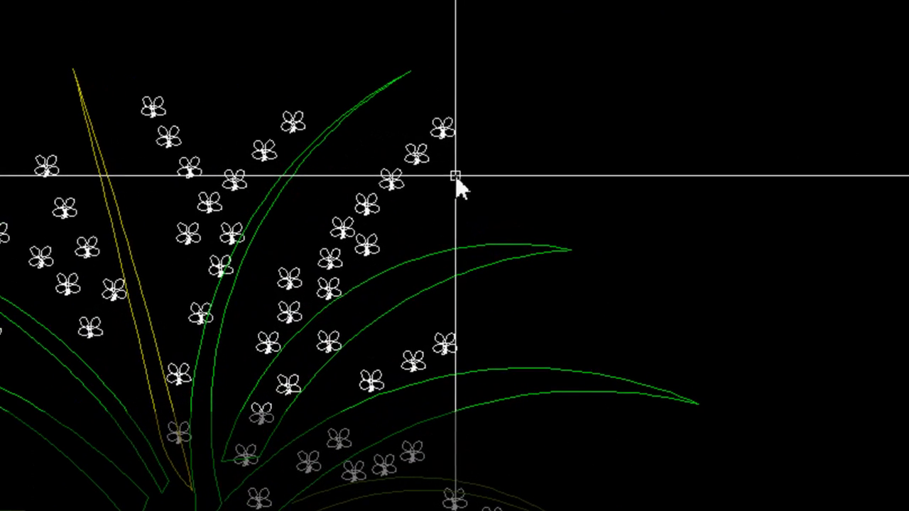
scroll(410, 152, "up", 9)
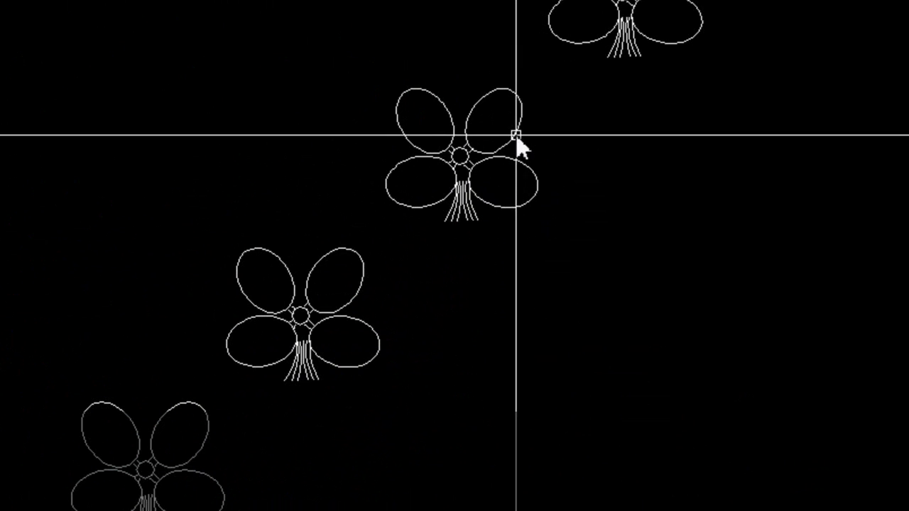
left_click(502, 144)
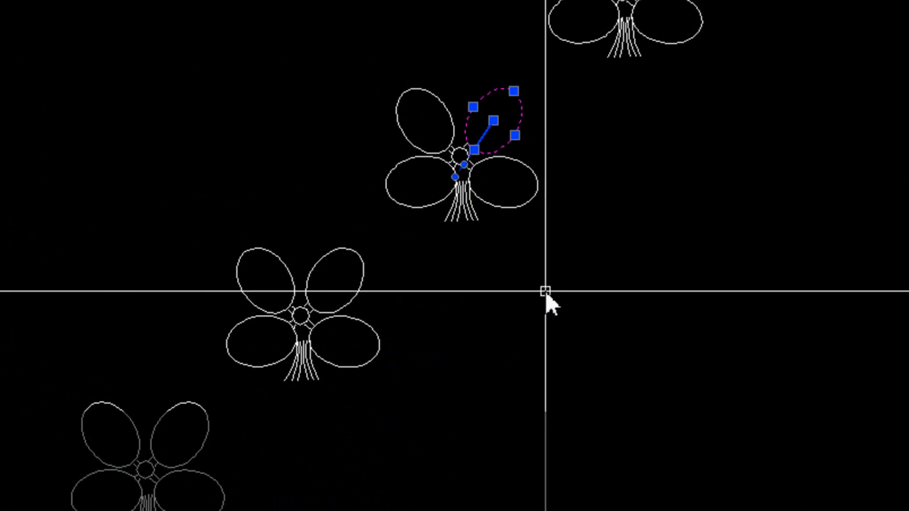
left_click(563, 272)
left_click(386, 77)
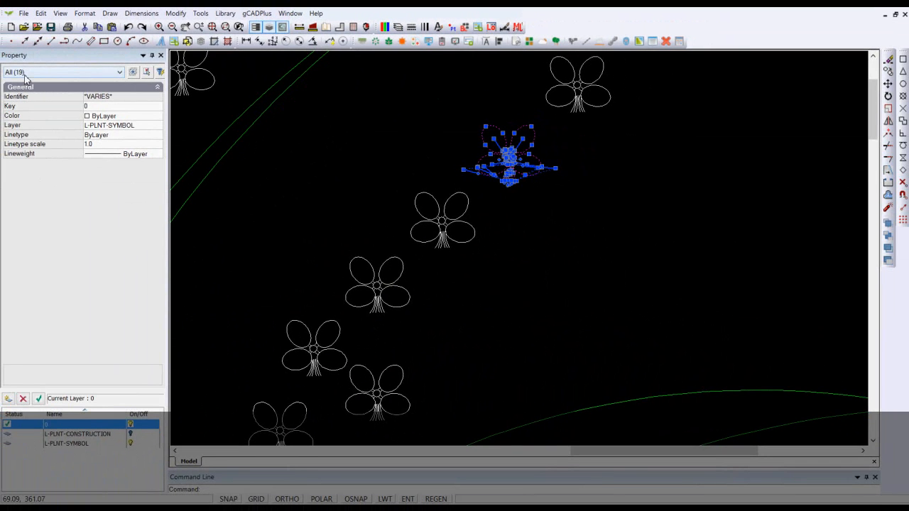
key("Escape")
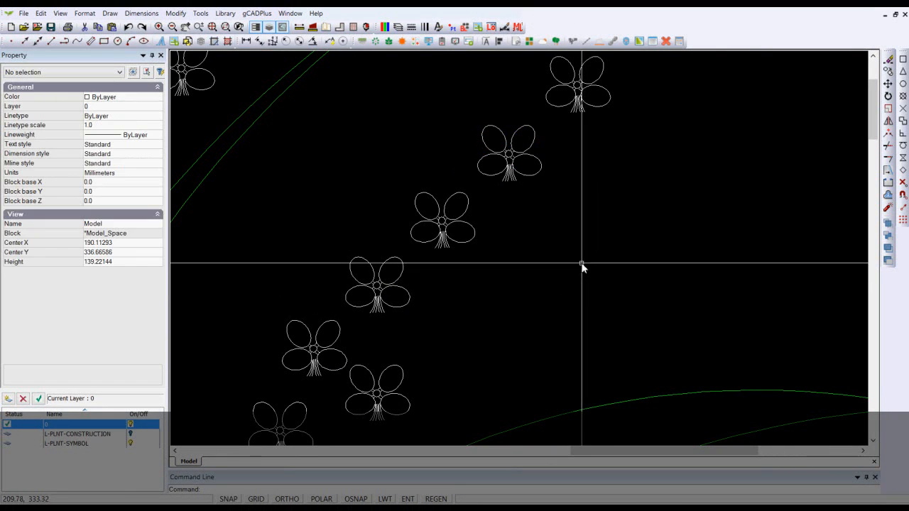
- Create a block named "Lomandra longifolia seed" from the outermost upper-right flower, converting its objects to the block
scroll(581, 267, "down", 4)
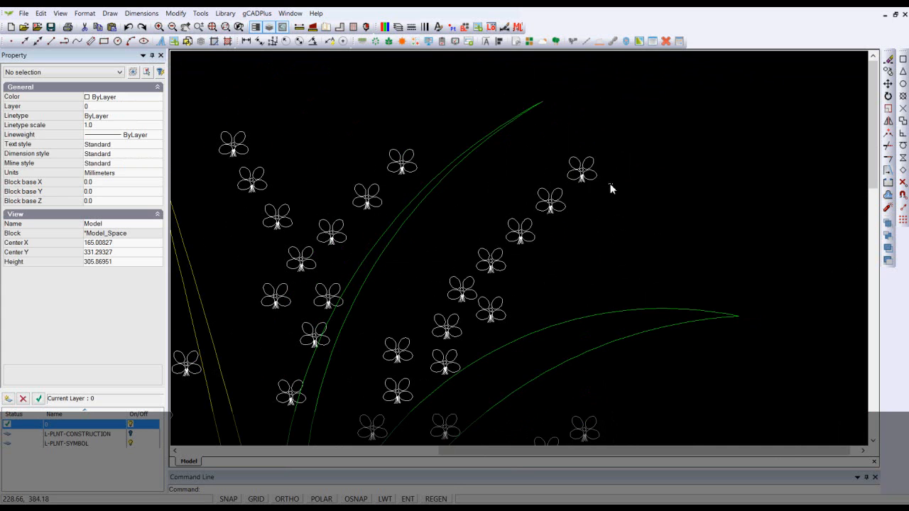
left_click_drag(577, 153, 564, 136)
right_click(582, 129)
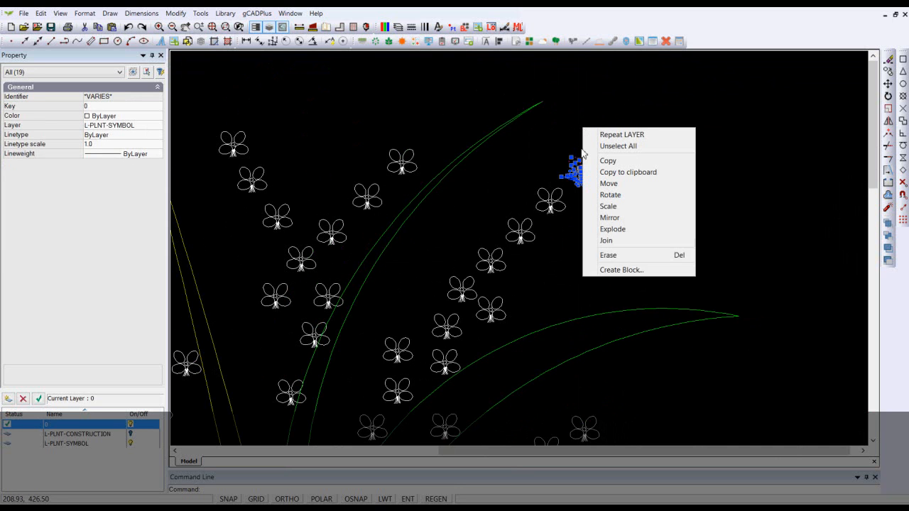
left_click(627, 276)
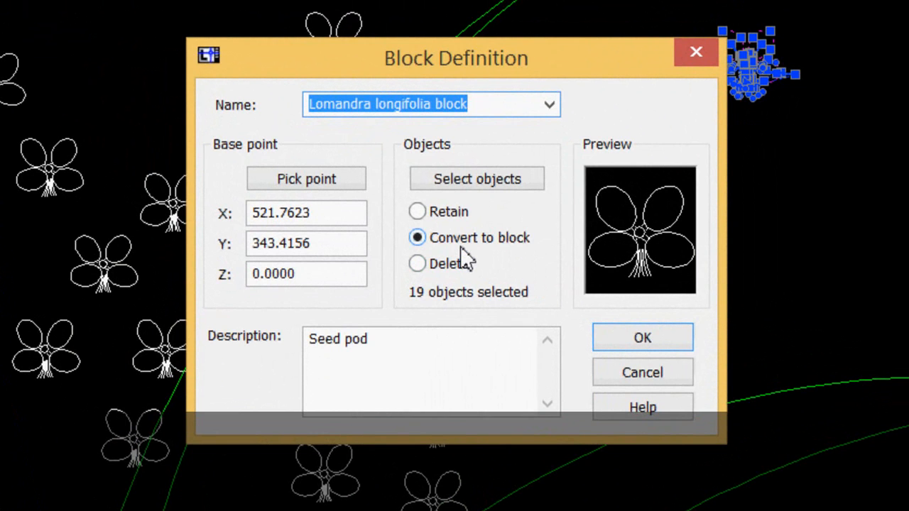
left_click(494, 107)
key("BackSpace")
key("BackSpace")
key("BackSpace")
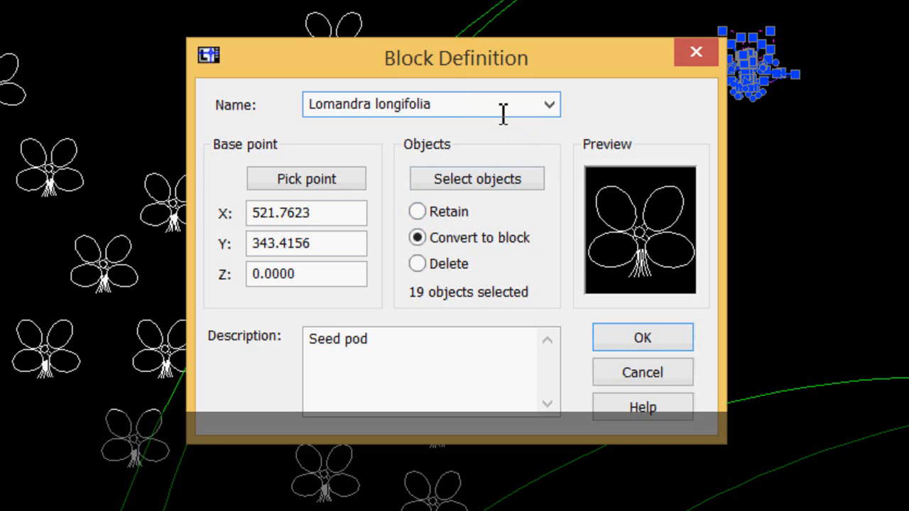
type("seed")
left_click(642, 338)
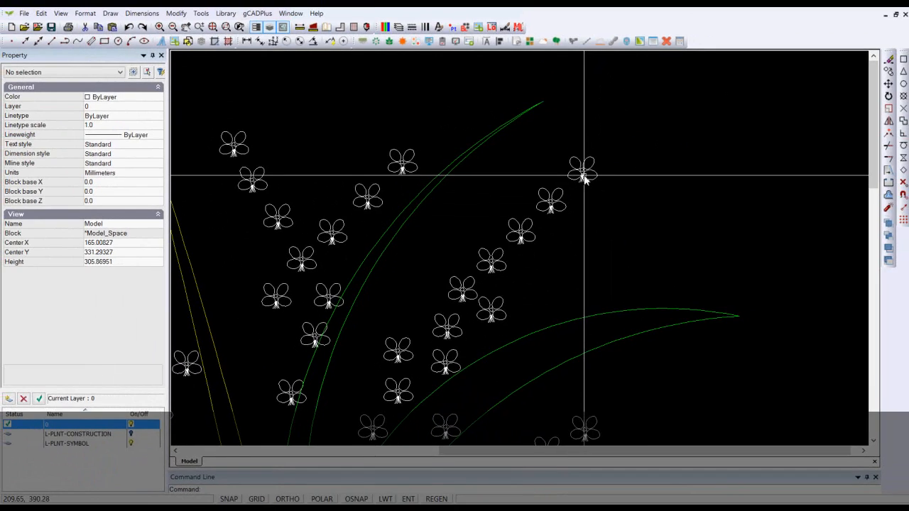
- Inspect the new seed block by selecting it and viewing its properties, and clear the selection
left_click(584, 177)
scroll(583, 177, "up", 4)
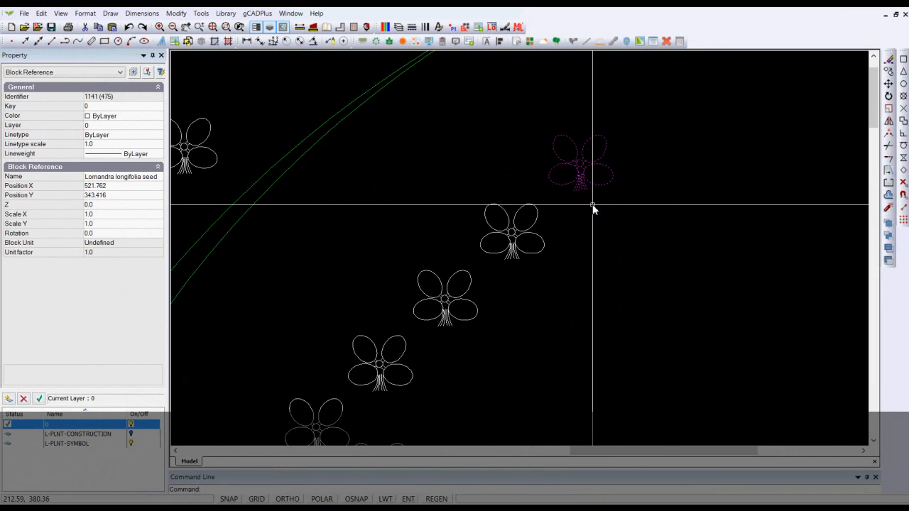
key("Escape")
scroll(594, 211, "down", 5)
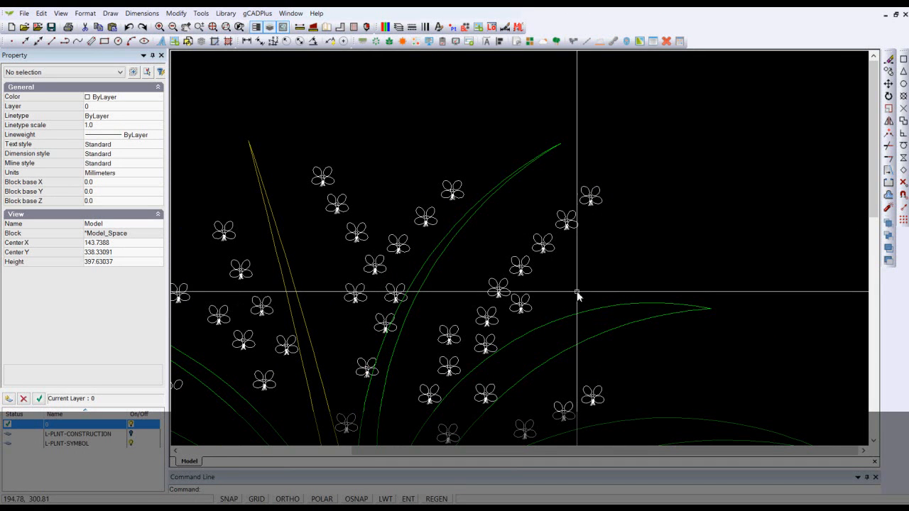
- Delete the loose flowers between the two upper-right leaves, keeping the outermost flower block
left_click(525, 225)
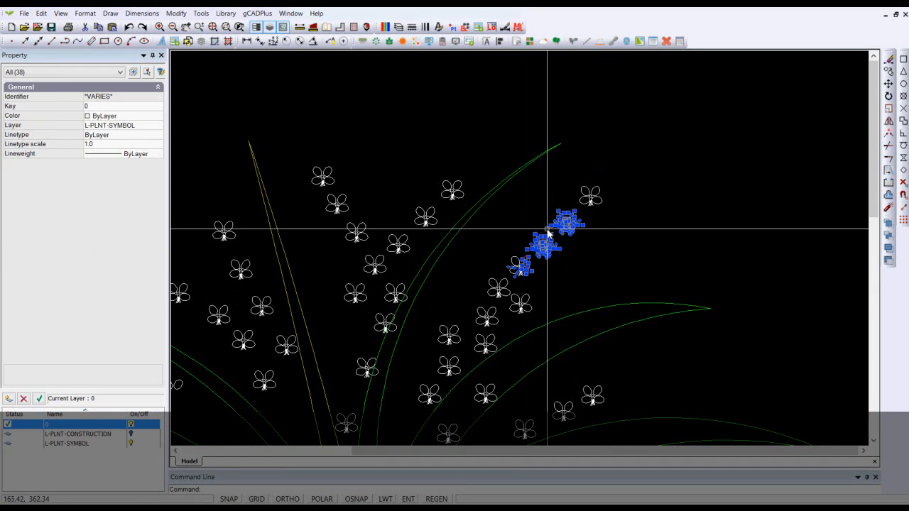
key("Delete")
left_click(539, 311)
left_click(486, 250)
key("Delete")
left_click(556, 215)
key("Delete")
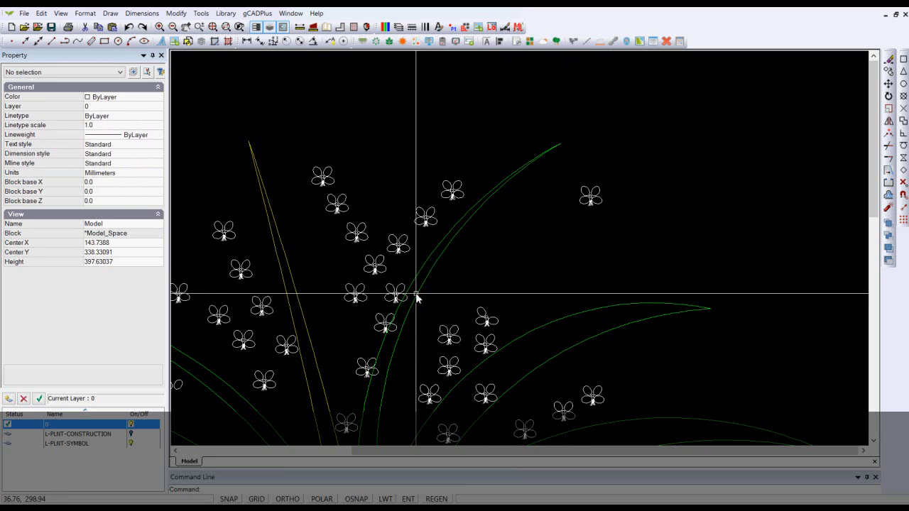
left_click(405, 273)
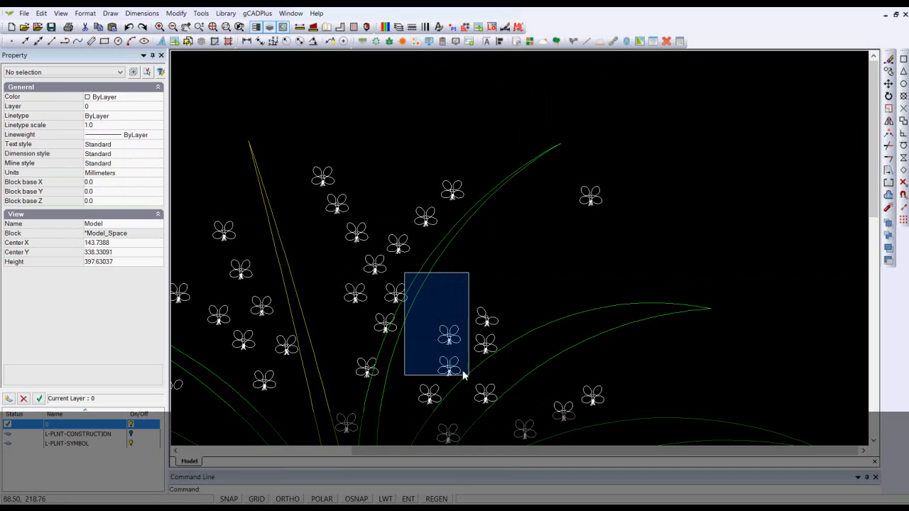
left_click(505, 404)
key("Delete")
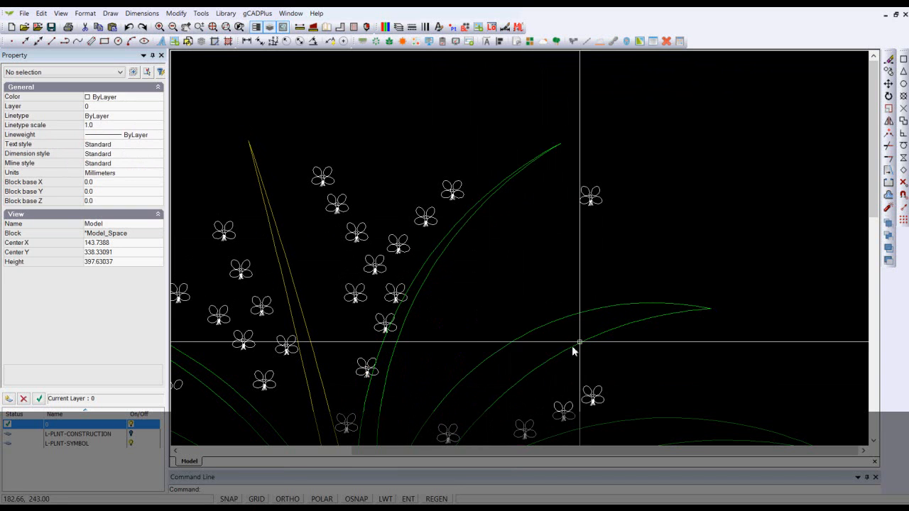
- Copy the seed block to five spots running diagonally down towards the plant's centre, and check one copy's properties
left_click(595, 202)
right_click(594, 198)
left_click(615, 230)
left_click(593, 197)
left_click(561, 221)
left_click(528, 249)
left_click(514, 273)
left_click(475, 313)
left_click(445, 345)
key("Escape")
left_click(473, 314)
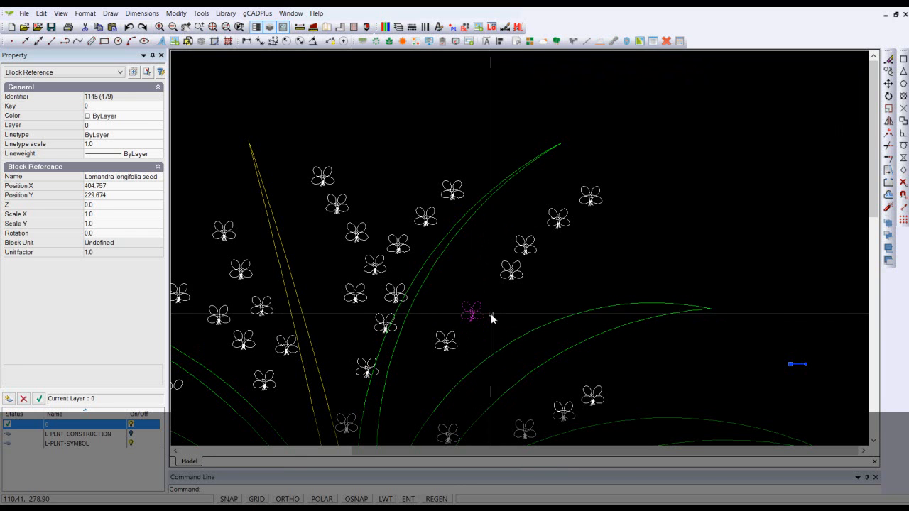
key("Escape")
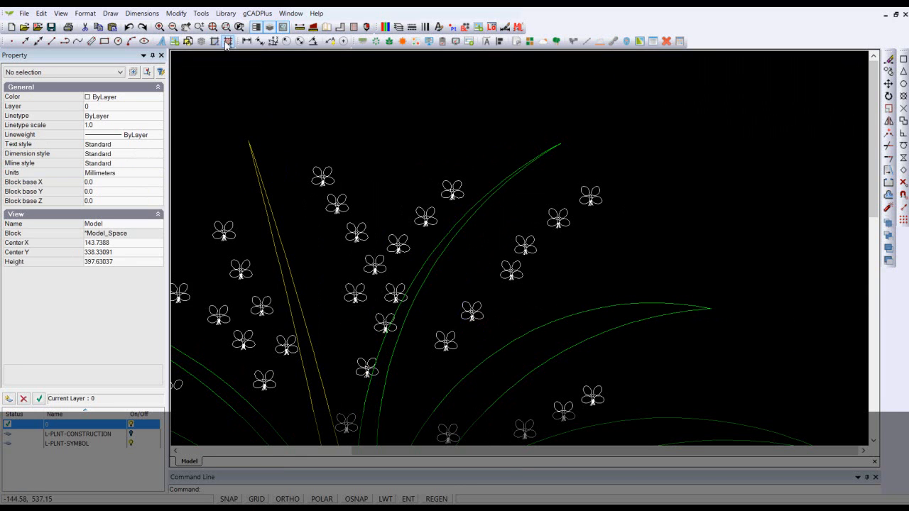
- Review the Grips settings in the Global Parameters, leave them without saving, and check the outermost seed block's selection display
left_click(201, 13)
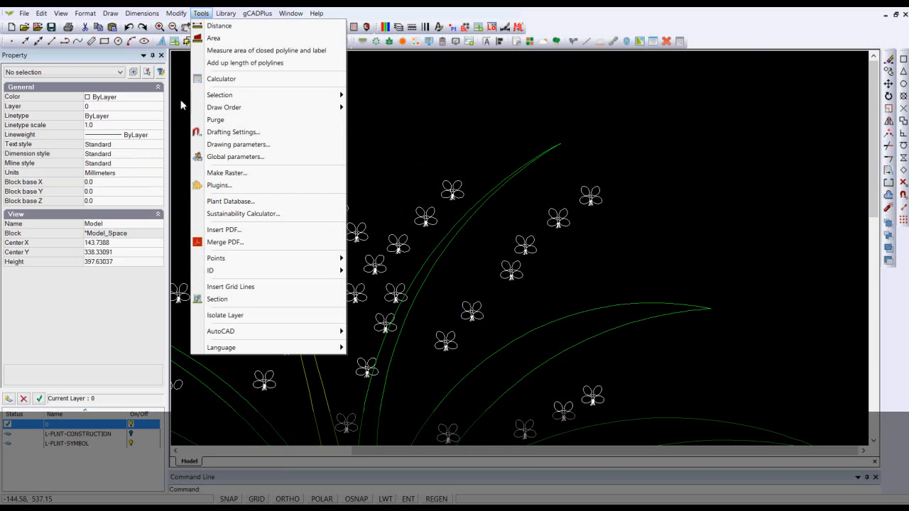
left_click(229, 156)
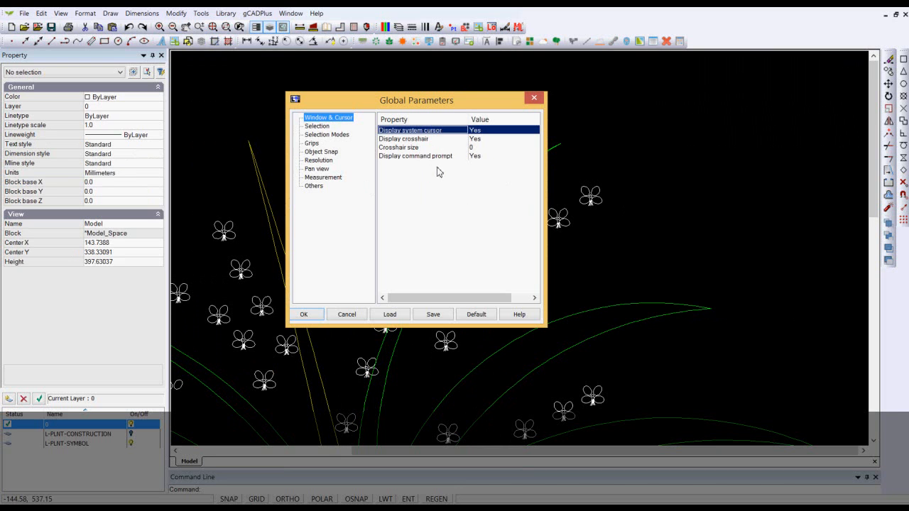
left_click(313, 143)
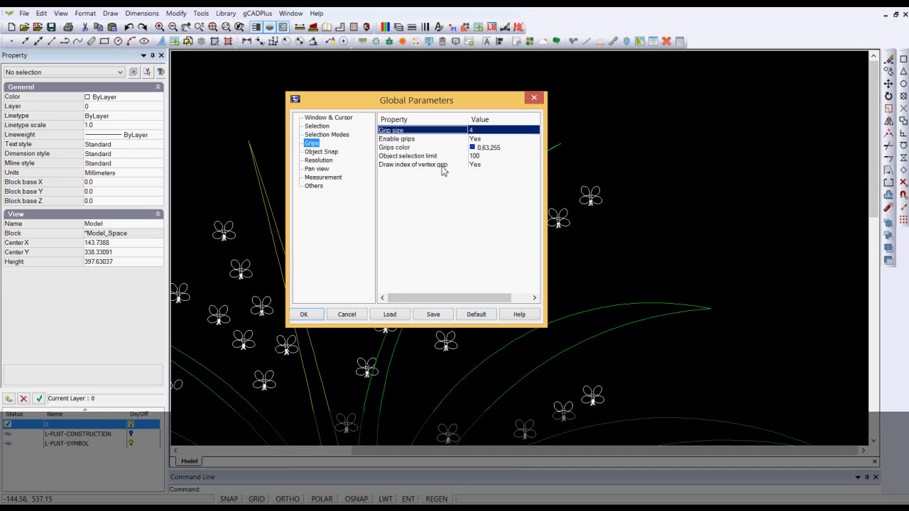
left_click(347, 314)
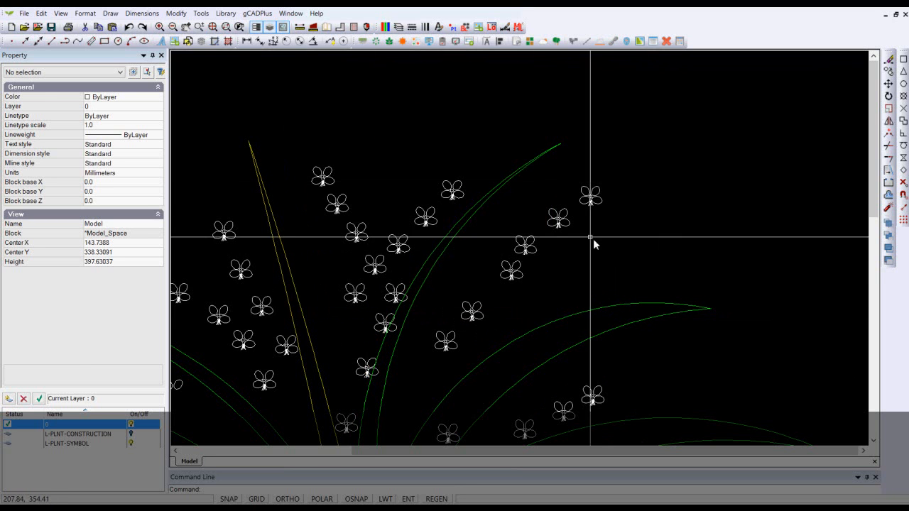
left_click(592, 198)
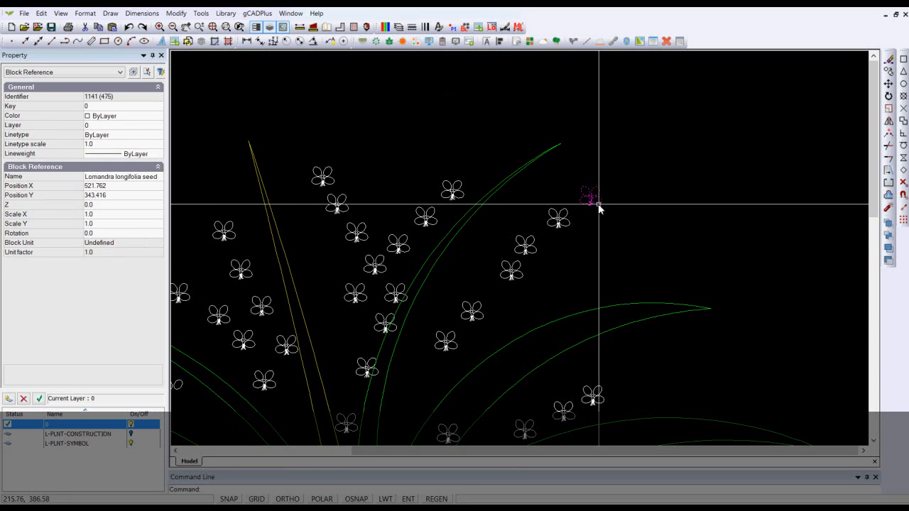
key("Escape")
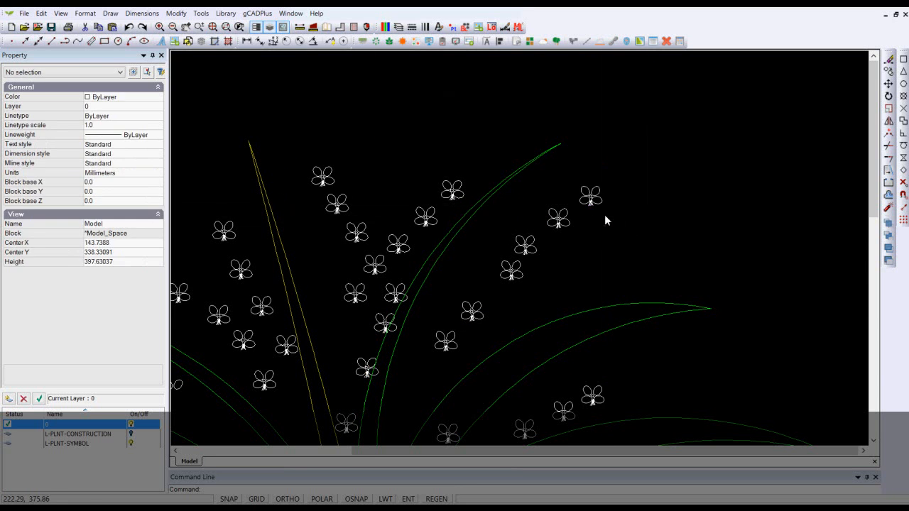
- Insert the standard library plant symbol UPlantSymbol01 at uniform scale 1.0 in the empty area beside the plant
left_click(224, 14)
mouse_move(241, 27)
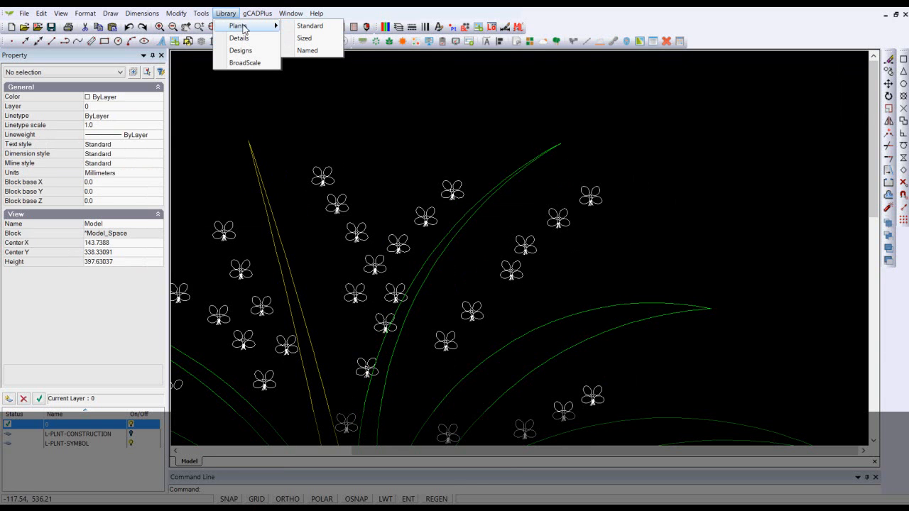
left_click(310, 27)
left_click(321, 207)
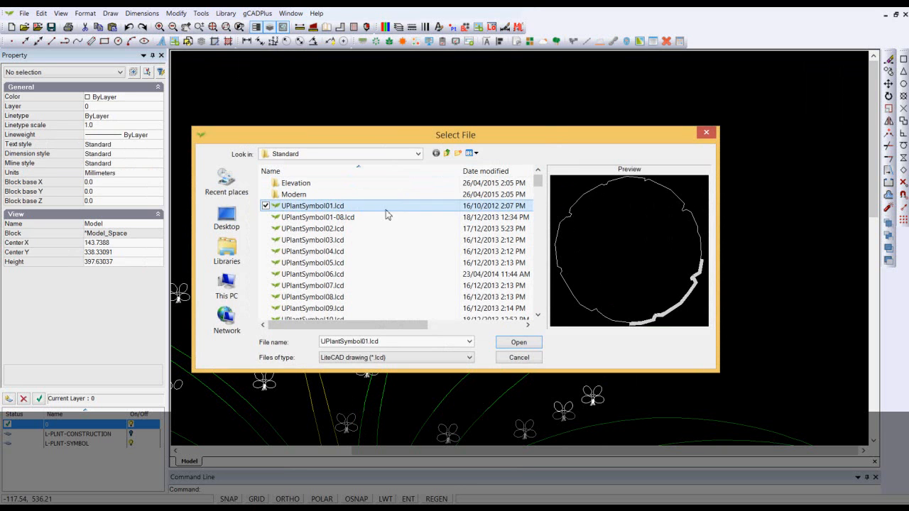
left_click(516, 345)
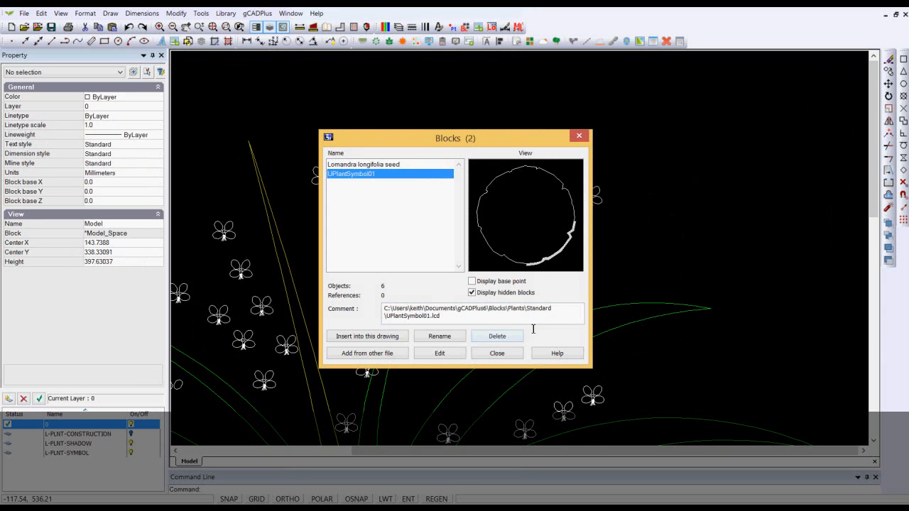
left_click(377, 338)
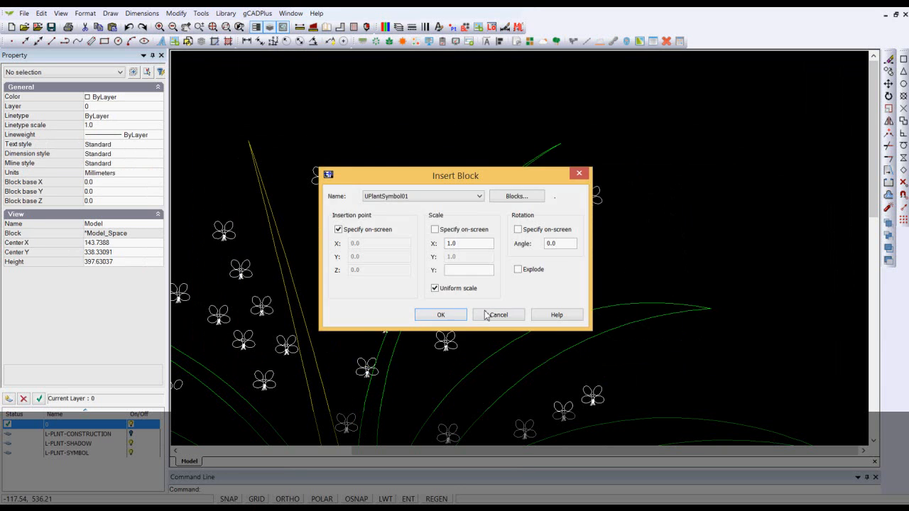
left_click(440, 315)
scroll(782, 145, "down", 5)
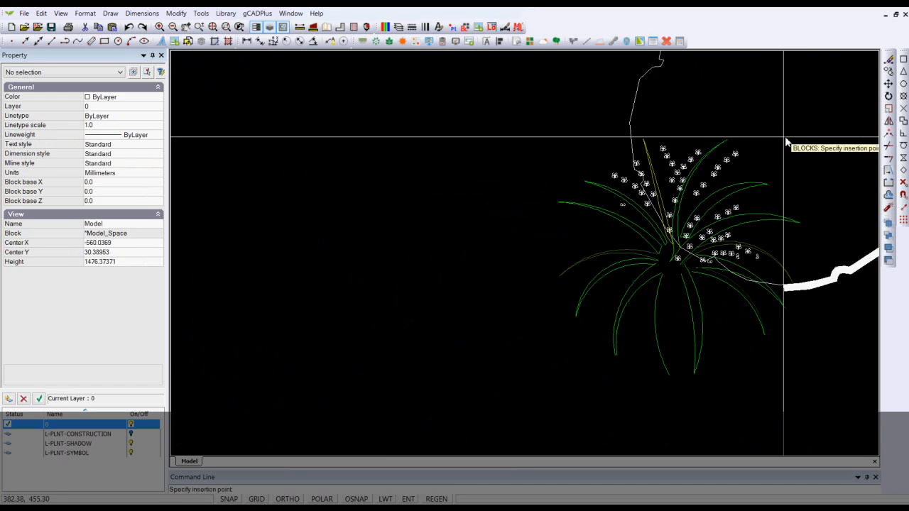
left_click(475, 148)
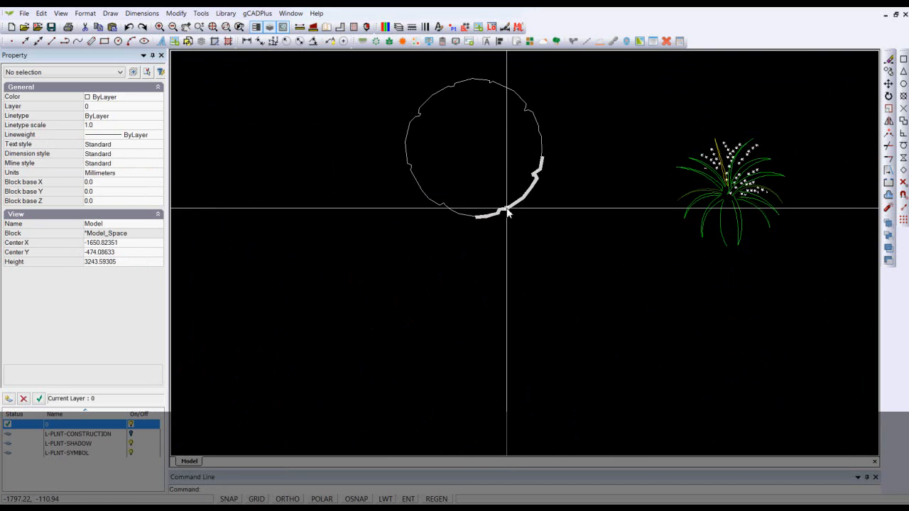
- Rotate the UPlantSymbol01 block to about 281 degrees with its rotation grip, and delete the block
left_click(490, 149)
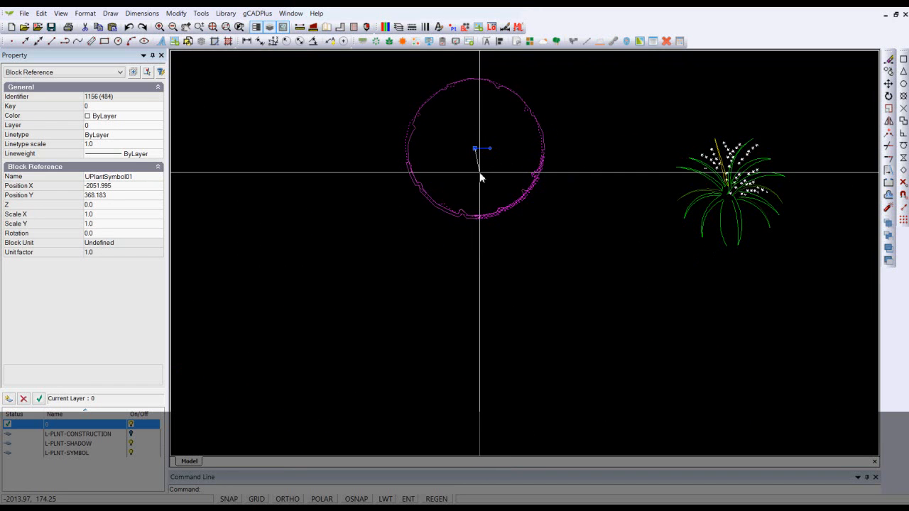
left_click(480, 177)
left_click(519, 182)
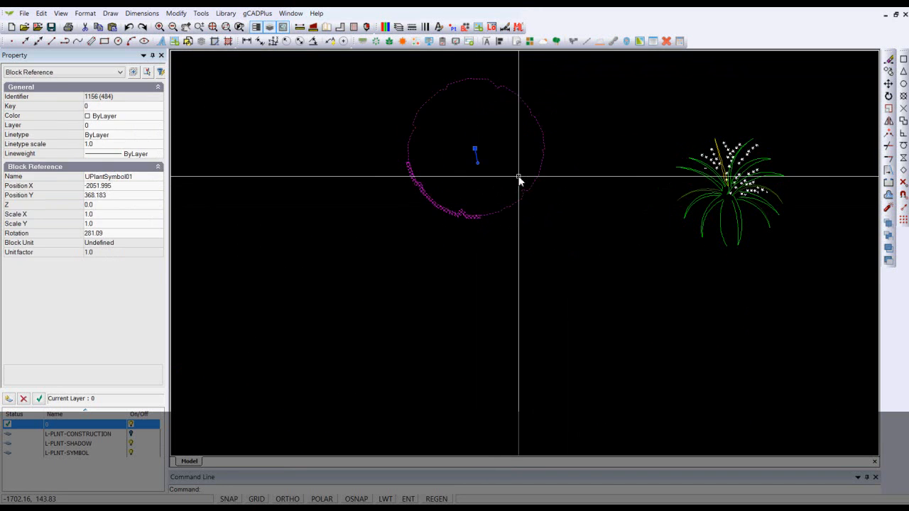
key("Delete")
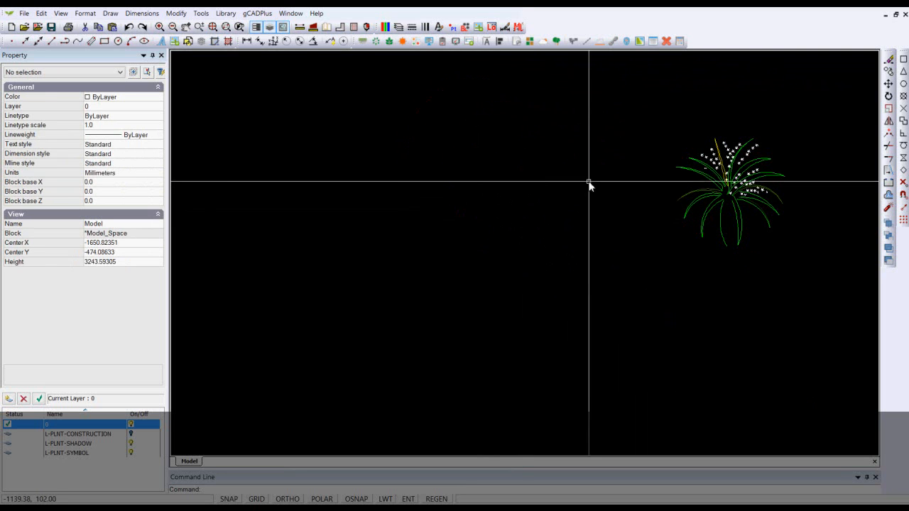
- Examine how far the outermost seed block's base point grip lies from its flower, and clear the selection
scroll(756, 152, "up", 6)
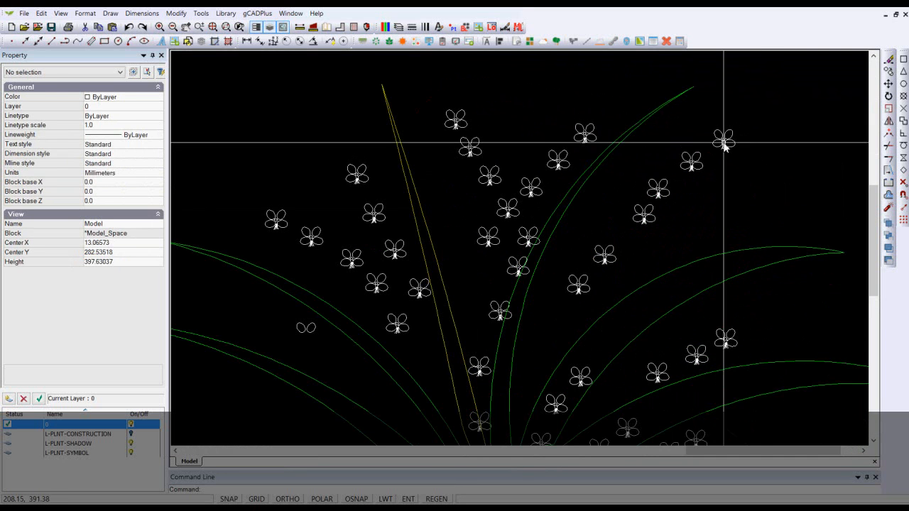
left_click(724, 139)
scroll(734, 142, "up", 5)
middle_click_drag(749, 145, 457, 215)
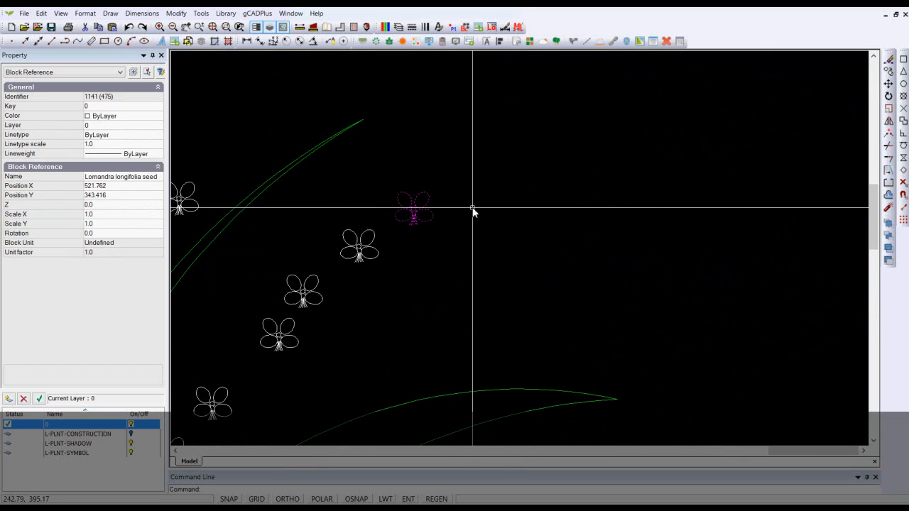
scroll(472, 211, "down", 4)
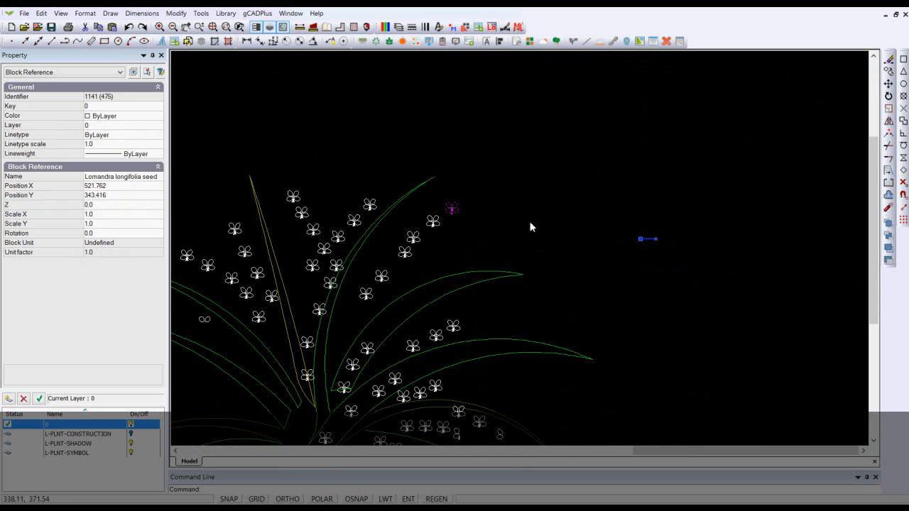
key("Escape")
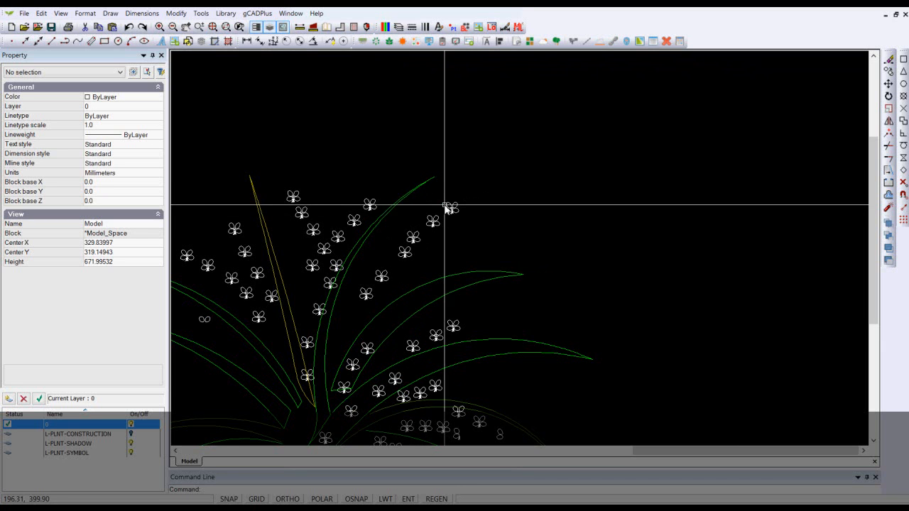
- Explode the outermost upper-right seed block
scroll(445, 207, "up", 3)
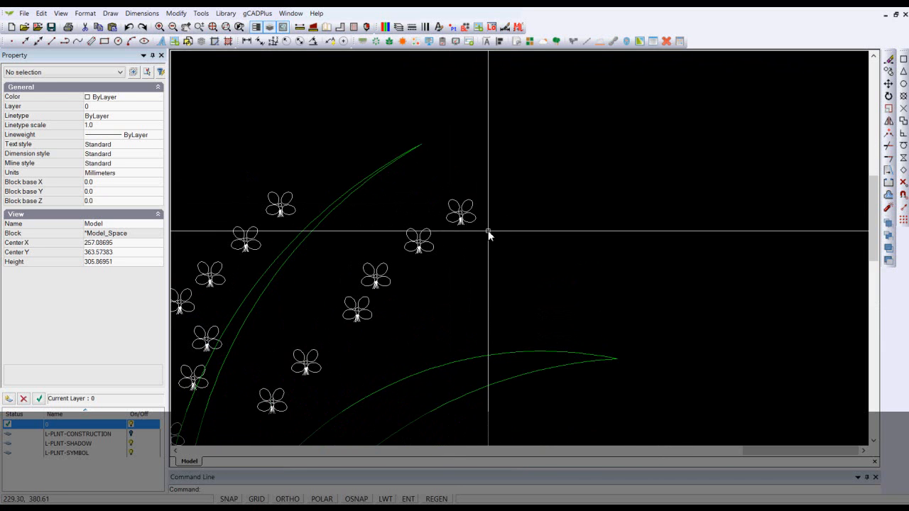
left_click(487, 232)
left_click(438, 191)
right_click(438, 186)
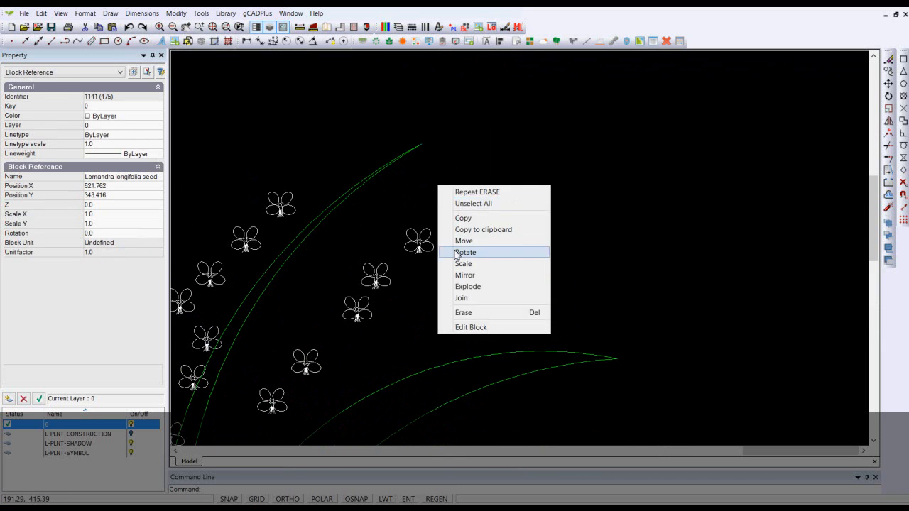
left_click(467, 287)
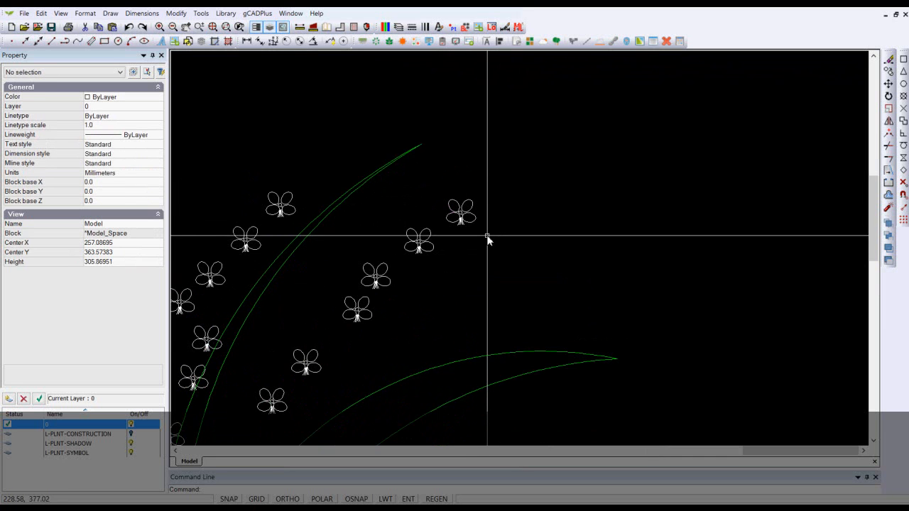
- Redefine the Lomandra longifolia seed block from the exploded flower's 19 objects, with its base point at the flower centre
left_click(443, 189)
right_click(471, 180)
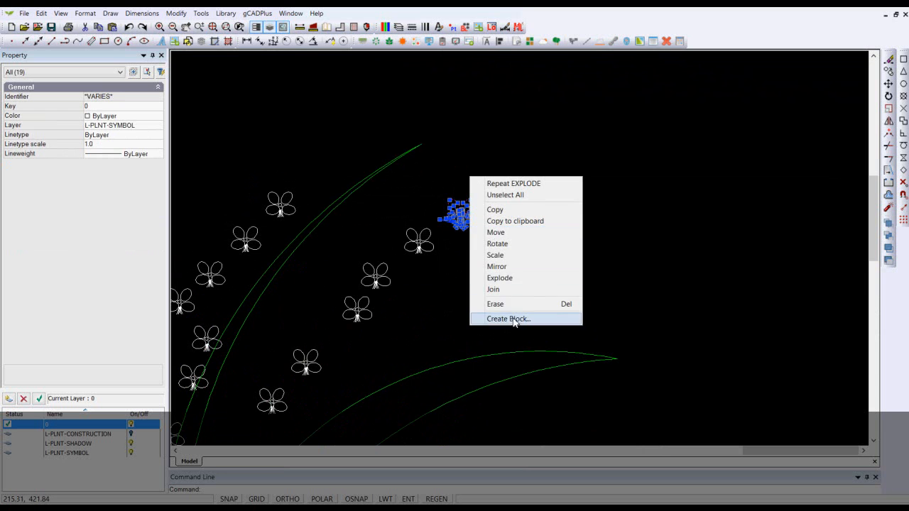
left_click(508, 318)
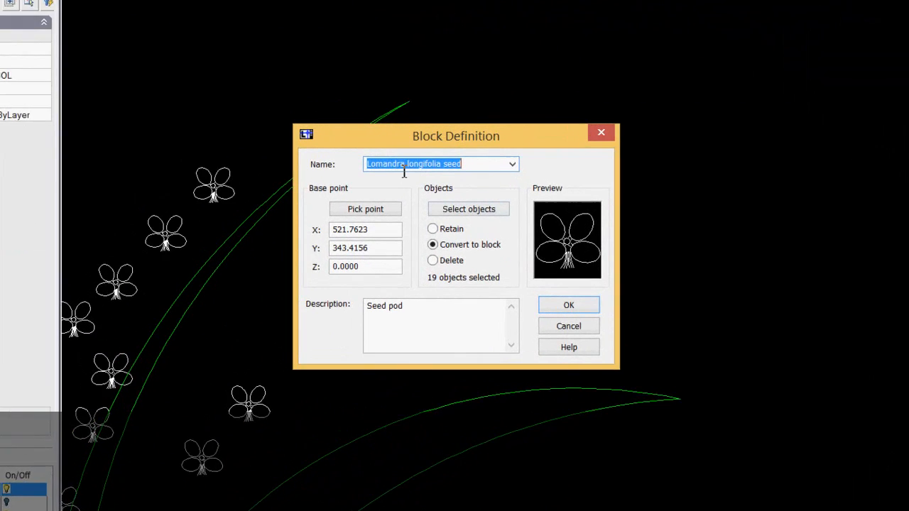
left_click(350, 202)
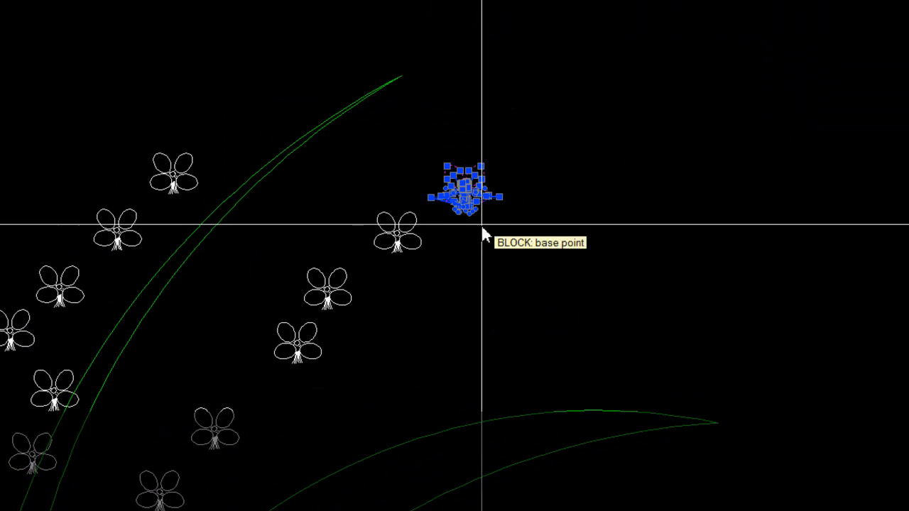
left_click(463, 189)
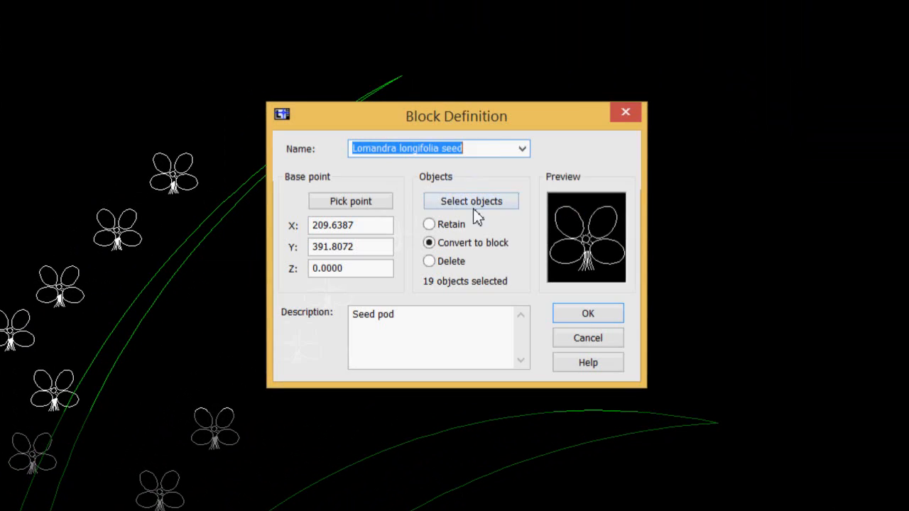
left_click(587, 315)
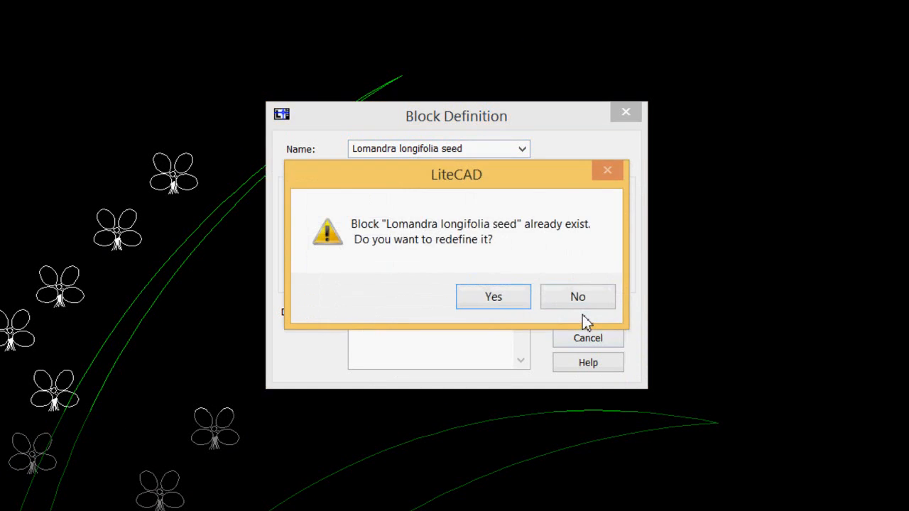
left_click(494, 296)
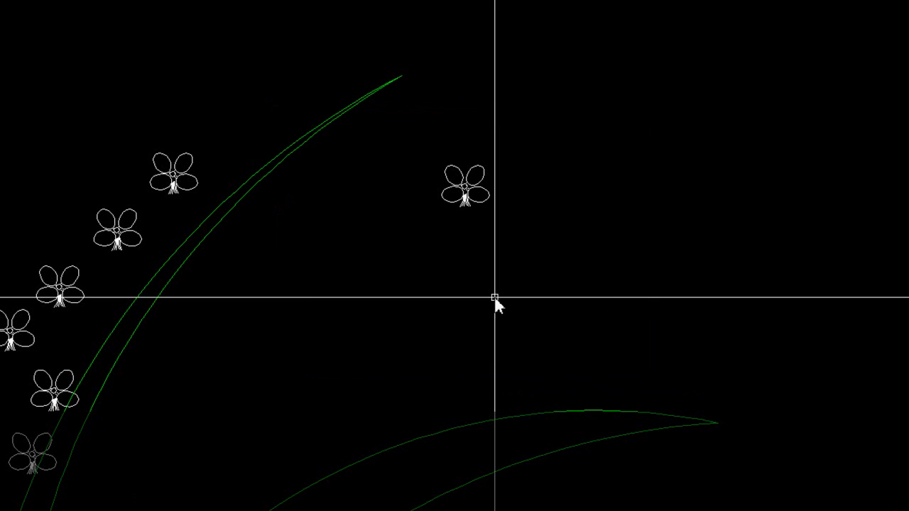
- Move the five displaced seed blocks back beside the tall green leaf, below the redefined flower
scroll(593, 277, "down", 2)
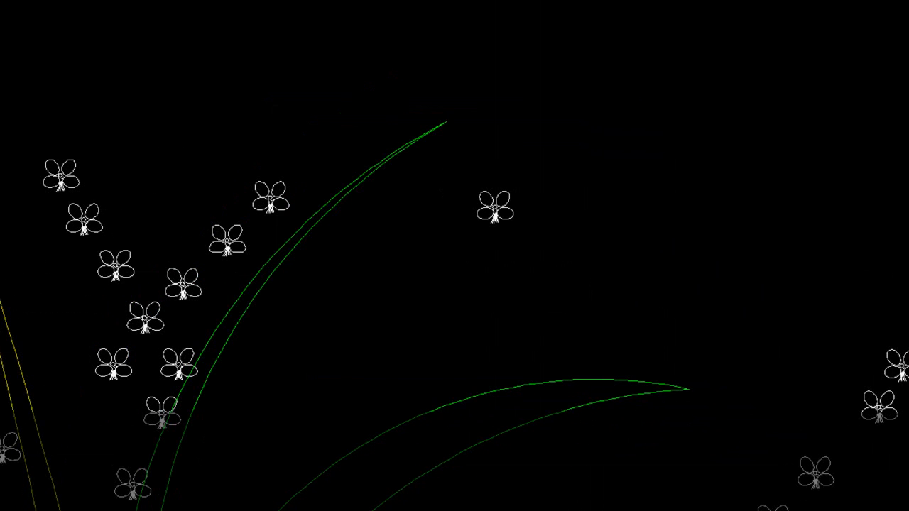
scroll(908, 510, "down", 1)
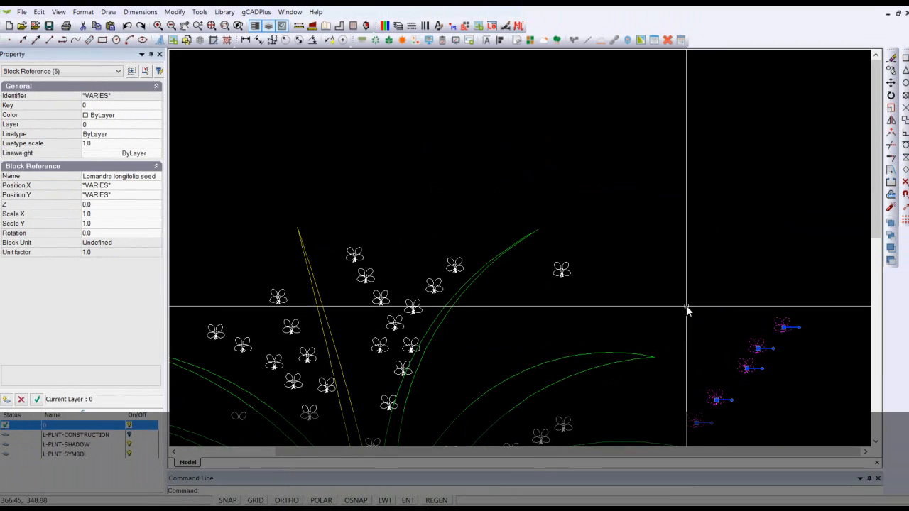
right_click(836, 322)
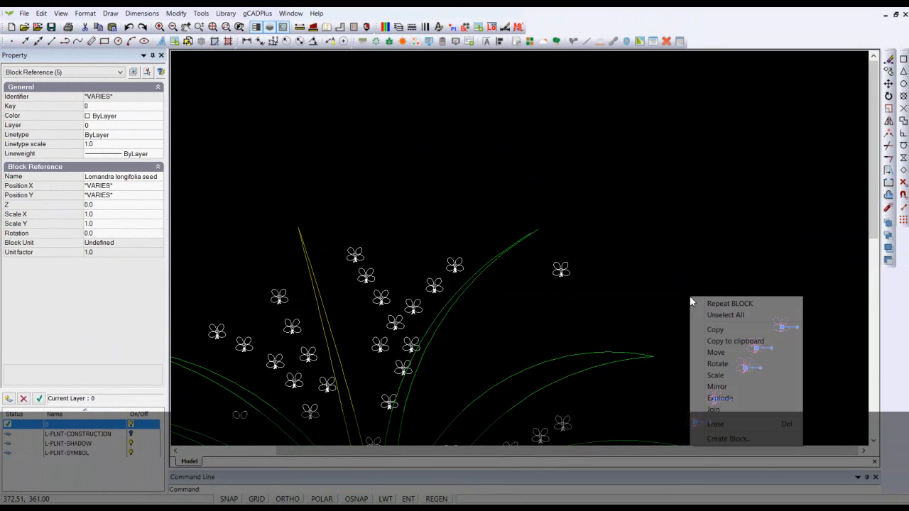
left_click(716, 353)
left_click(739, 367)
left_click(498, 334)
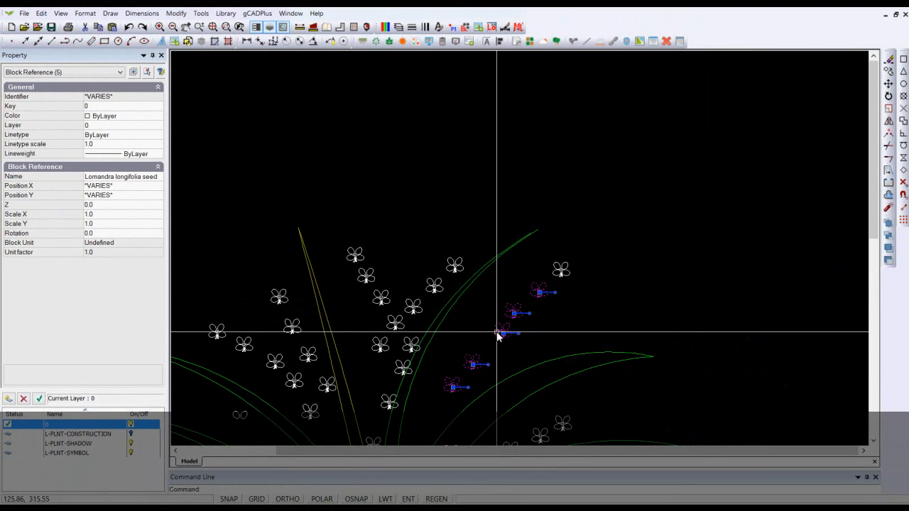
- Rotate the second and fourth seed blocks from the top of the row about their base points
left_click(539, 292)
key("Escape")
left_click(502, 332)
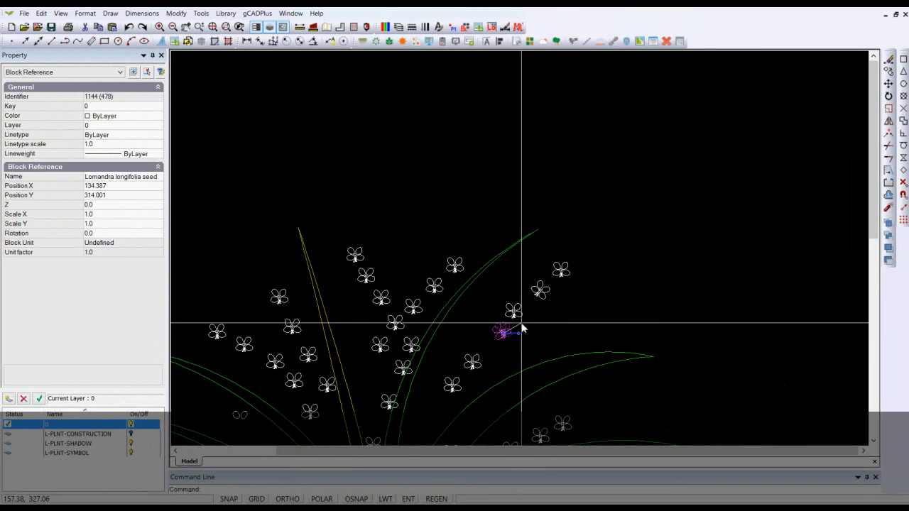
key("Escape")
- Erase the unblocked seed flowers around the yellow stem and between the lower right-hand leaves
middle_click_drag(473, 339, 517, 221)
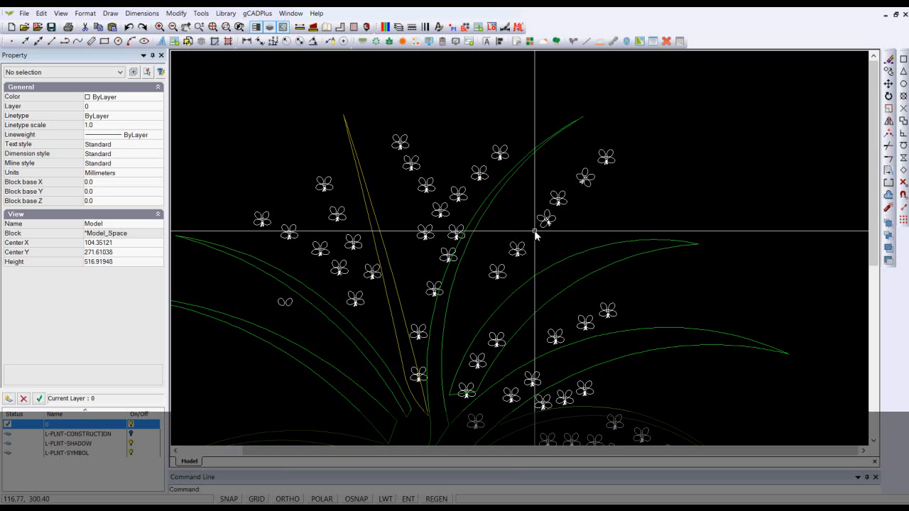
left_click_drag(378, 94, 476, 263)
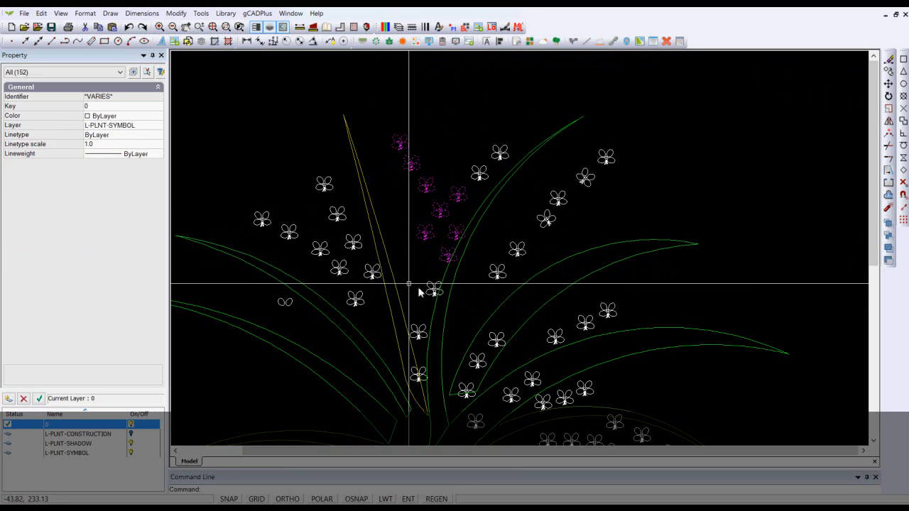
left_click_drag(240, 155, 448, 338)
left_click_drag(379, 318, 671, 422)
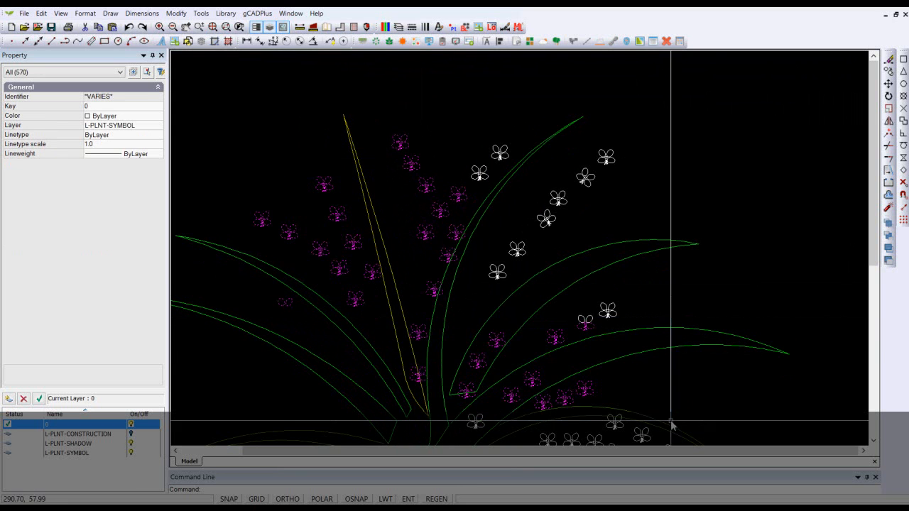
right_click(722, 305)
left_click(746, 430)
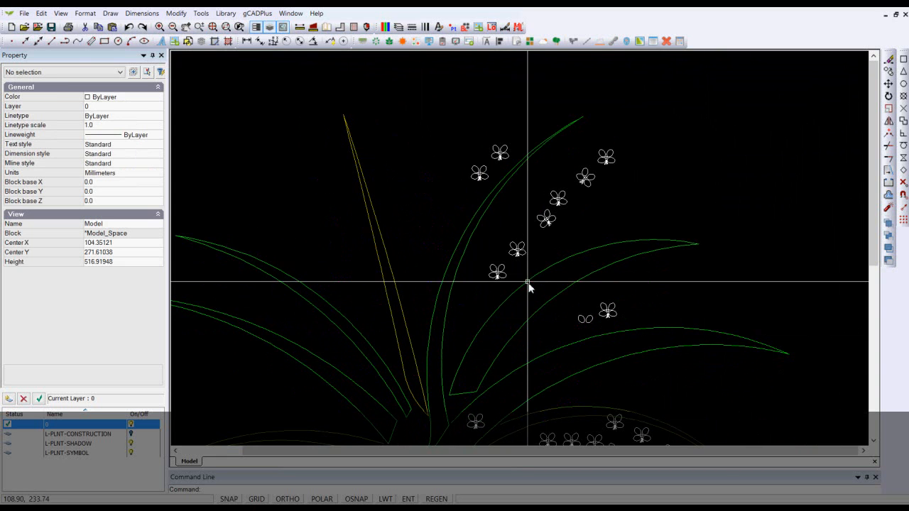
- Erase the remaining loose flowers over the lower right-hand leaves near the plant's centre
scroll(527, 279, "down", 2)
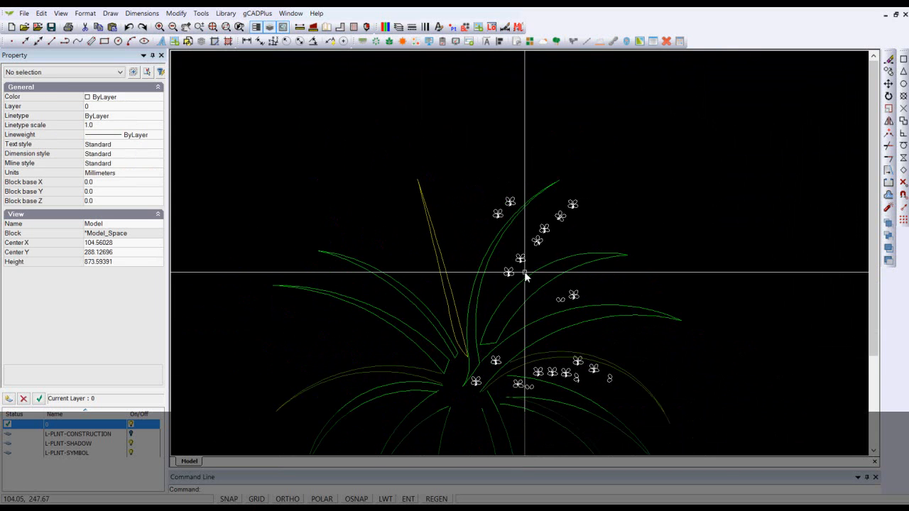
left_click(419, 326)
left_click(642, 418)
right_click(728, 365)
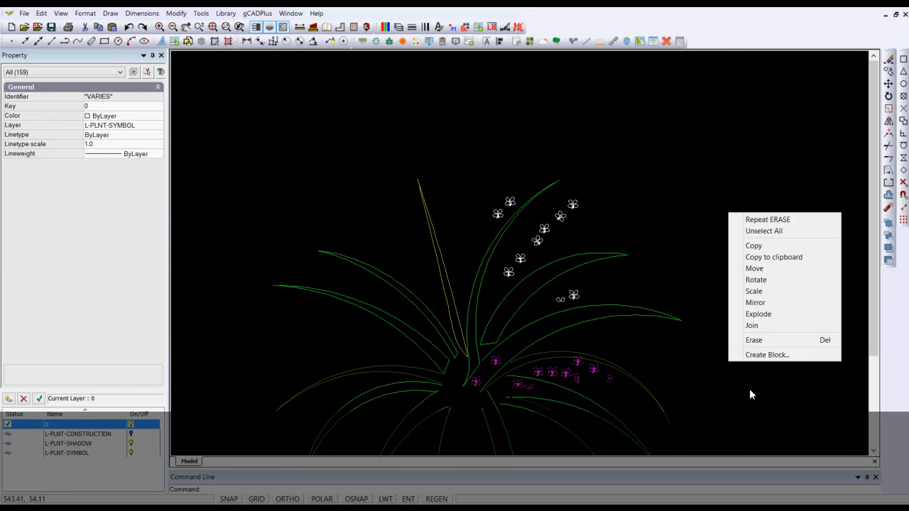
left_click(774, 342)
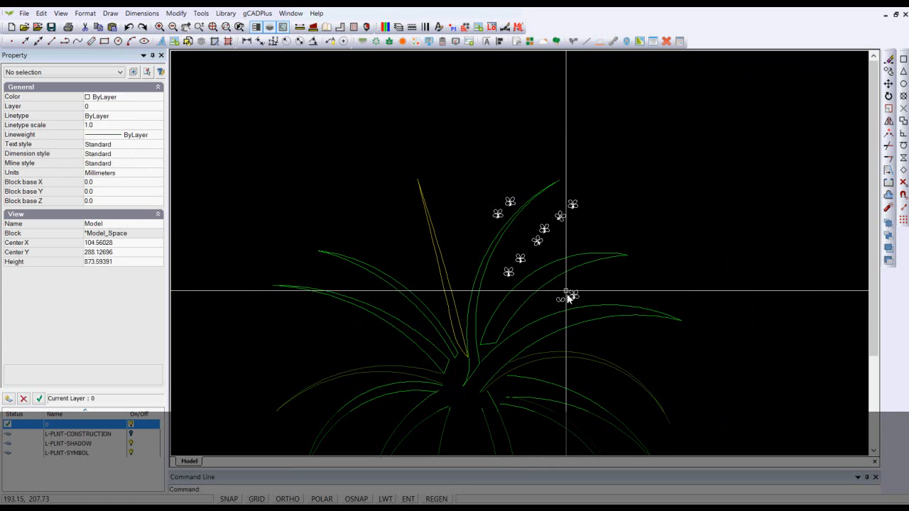
- Erase the leftover flower and stray petals between the two upper right-hand leaves, keeping the leaves
left_click(549, 284)
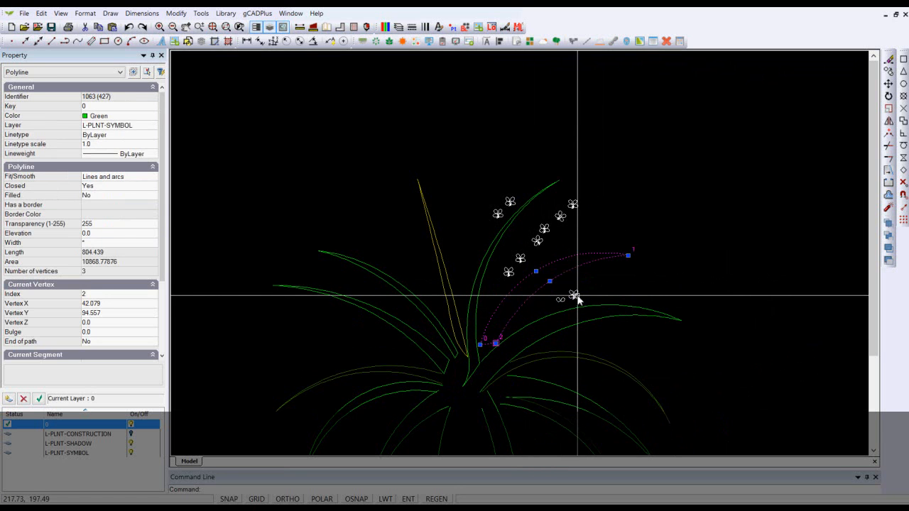
key("Delete")
left_click_drag(536, 263, 587, 308)
right_click(603, 285)
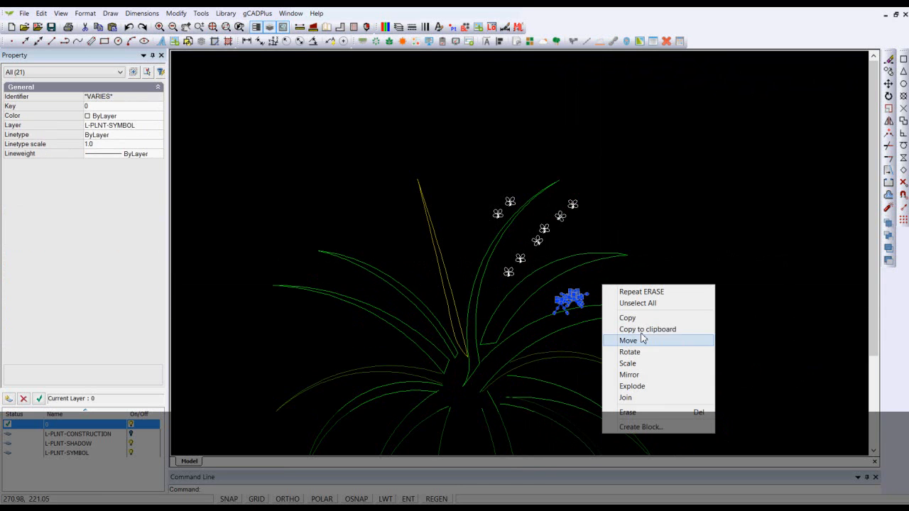
left_click(642, 412)
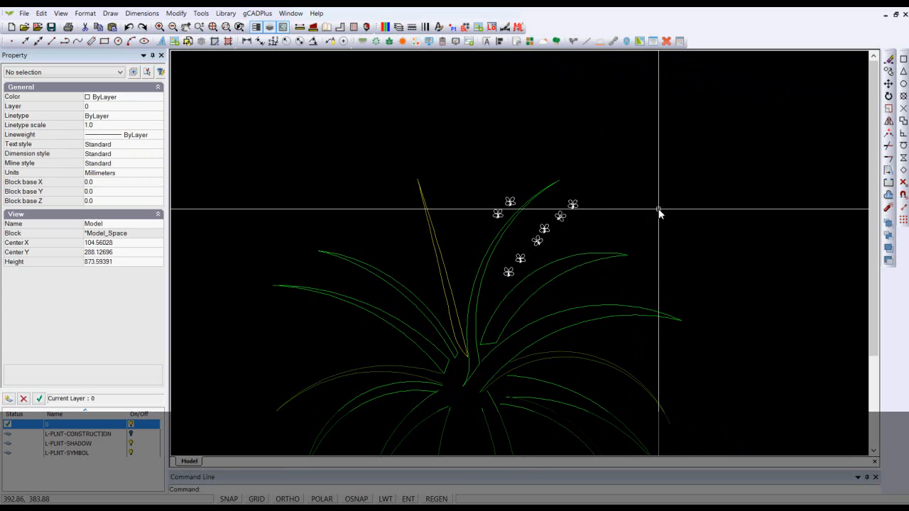
- Delete the unused UPlantSymbol01 block definition from the drawing and save the file
right_click(682, 162)
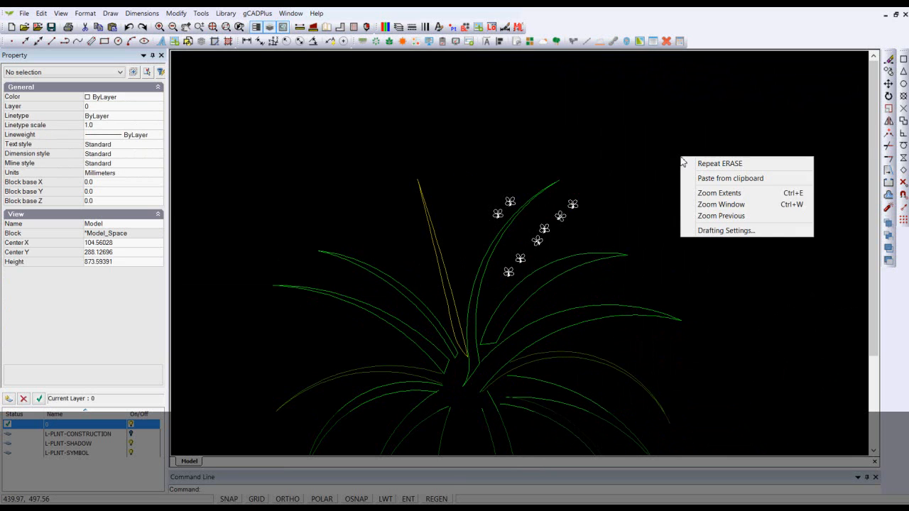
left_click(734, 204)
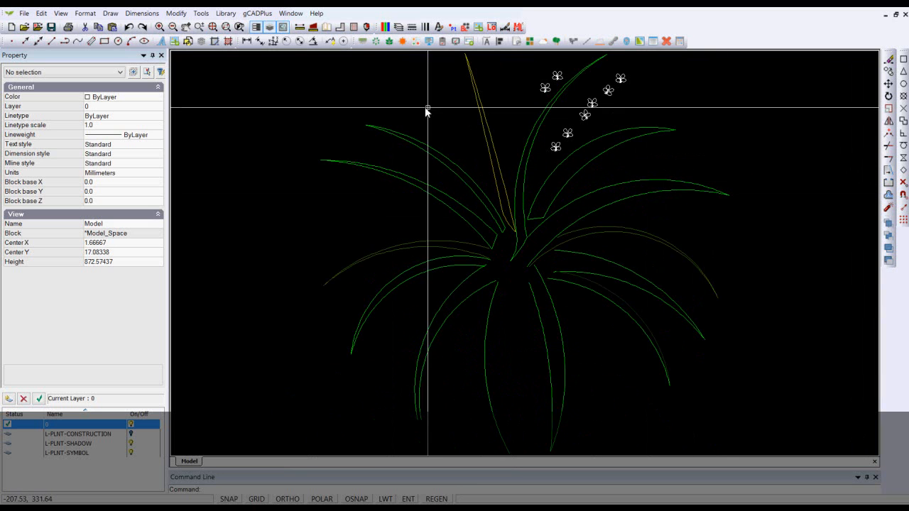
left_click(466, 26)
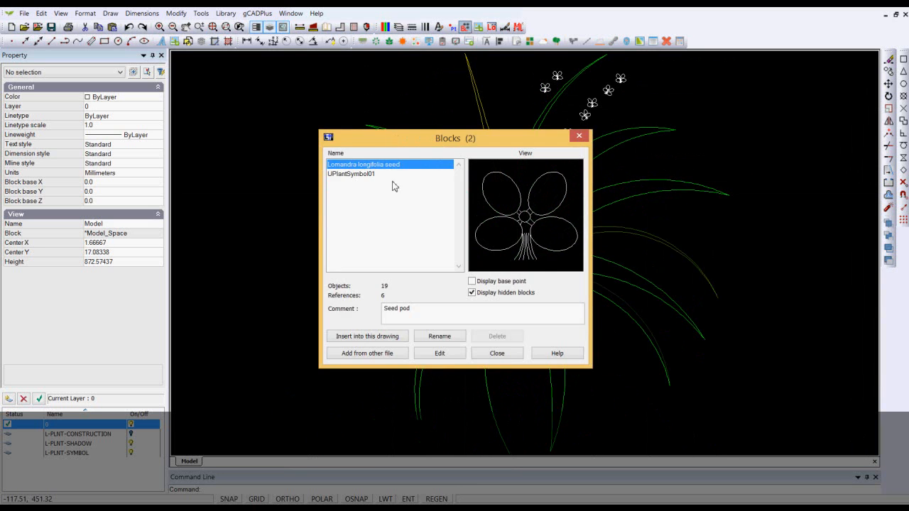
left_click(364, 174)
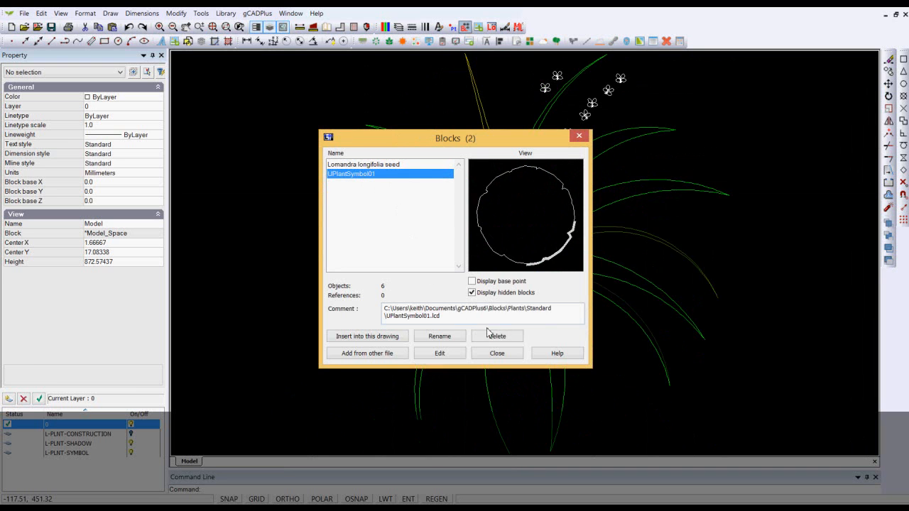
left_click(497, 336)
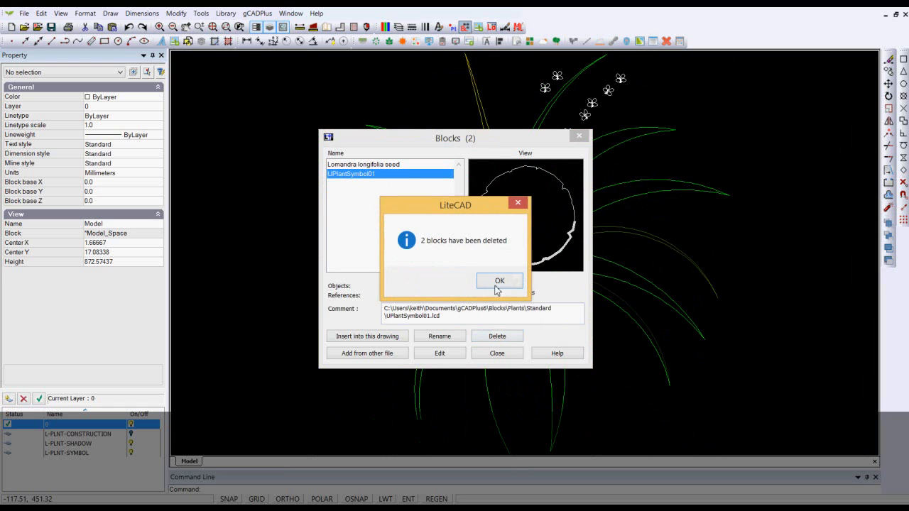
left_click(500, 283)
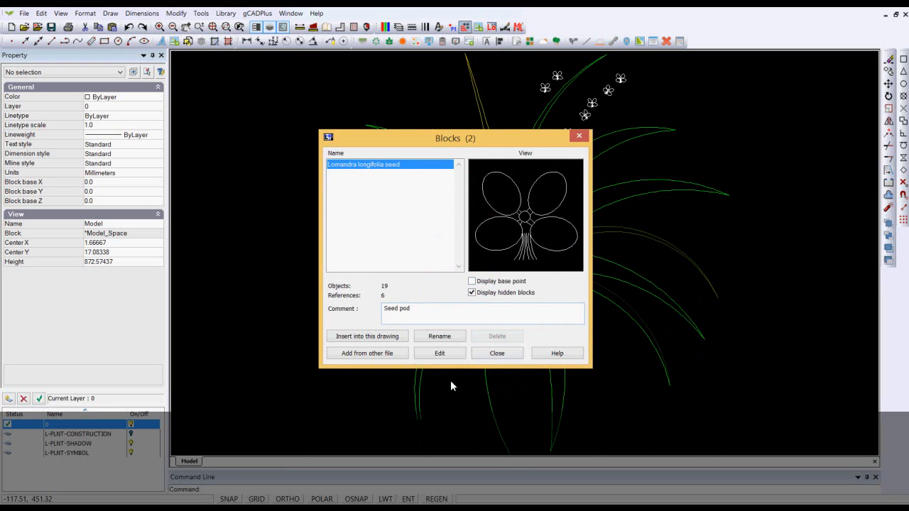
left_click(495, 352)
scroll(348, 257, "down", 1)
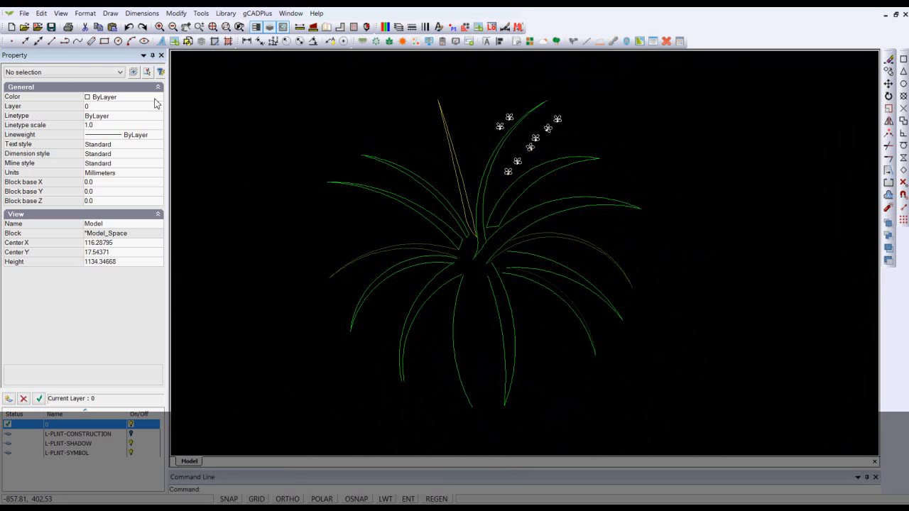
left_click(51, 27)
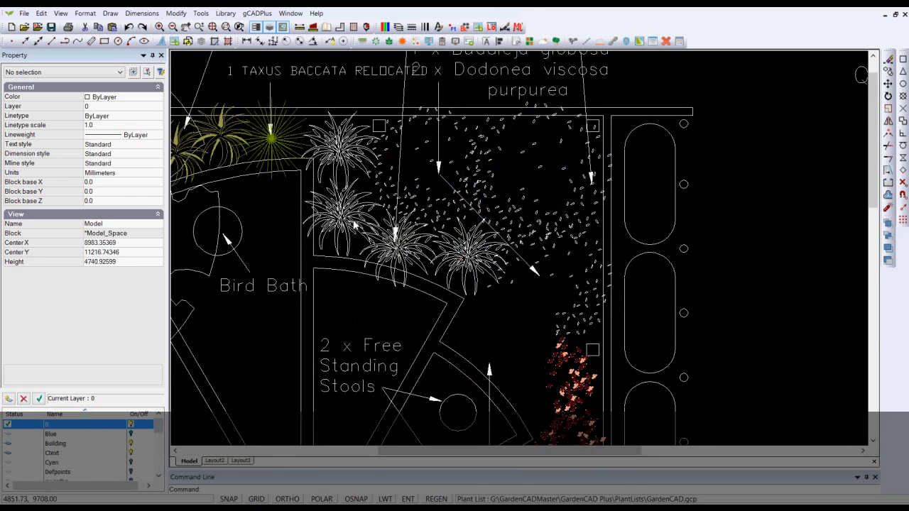
- Insert Lomandra longifolia.lcd from the Named plants library at uniform scale 1.0 in the bed below the white plants
left_click(226, 14)
mouse_move(250, 26)
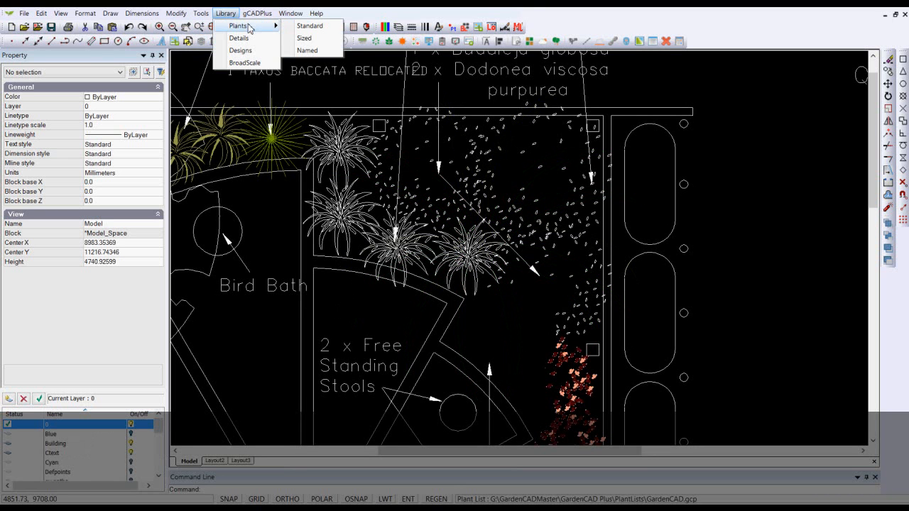
left_click(308, 52)
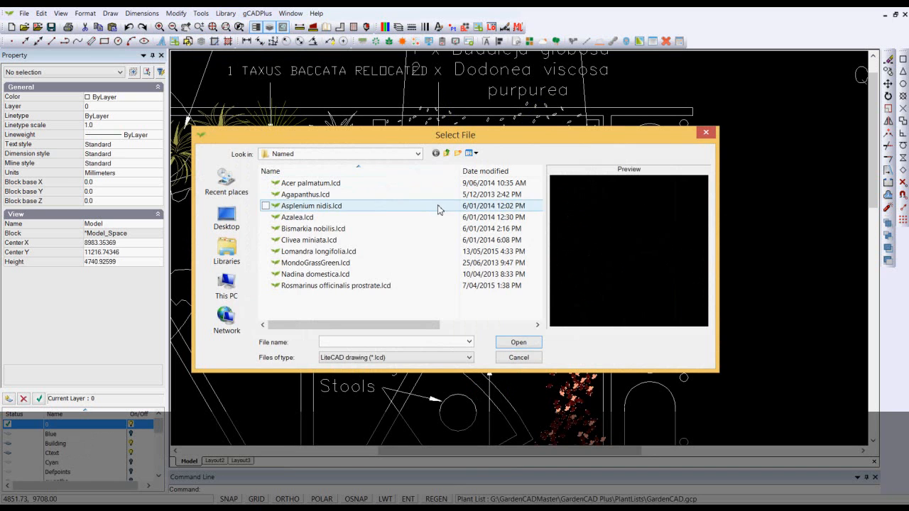
left_click(306, 254)
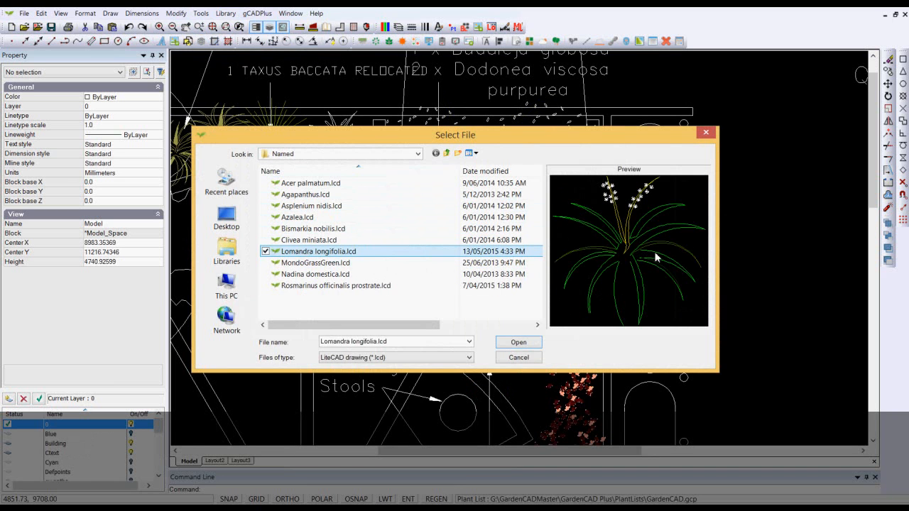
left_click(518, 343)
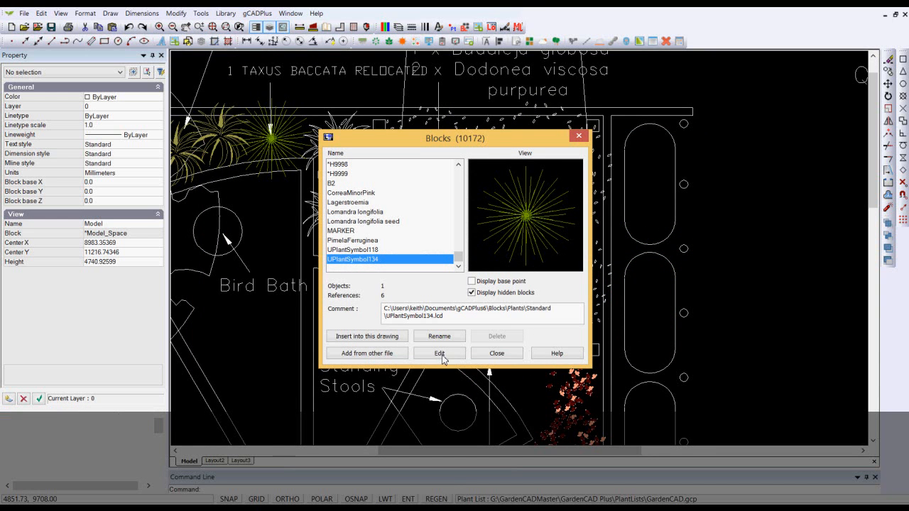
left_click(378, 336)
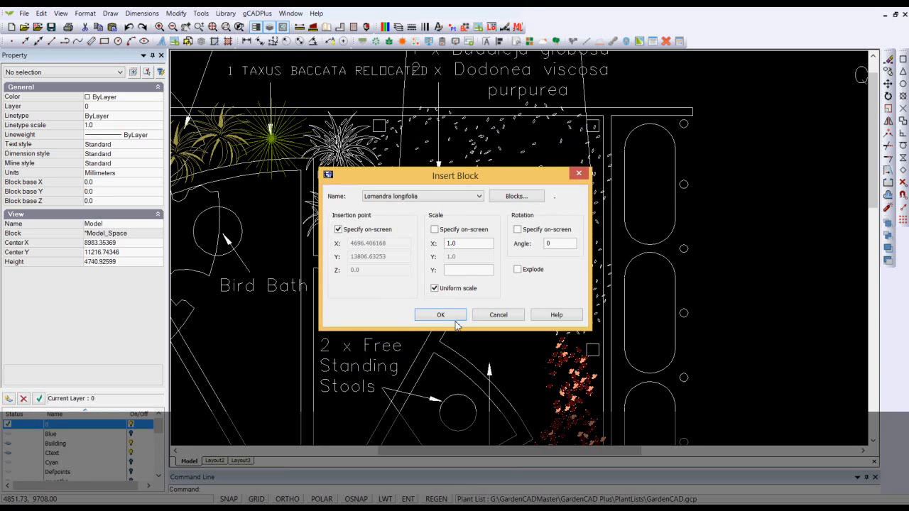
left_click(440, 314)
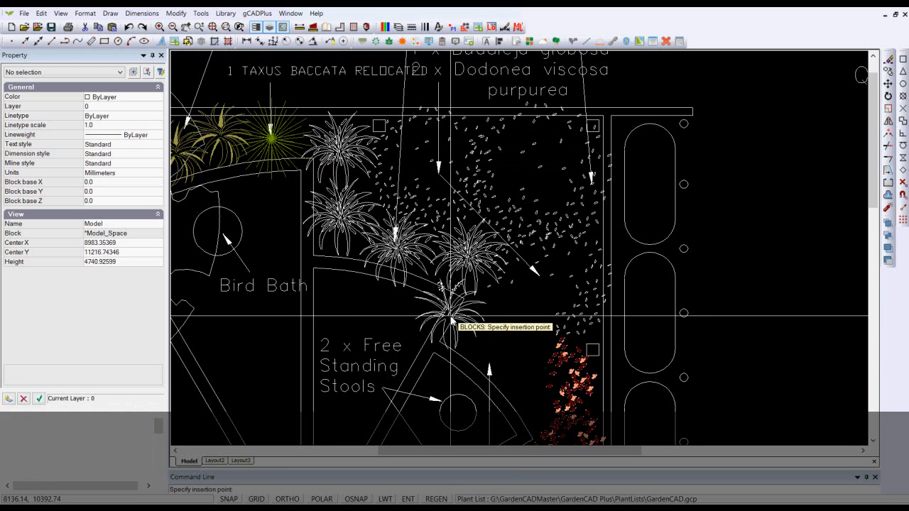
left_click(488, 325)
right_click(486, 316)
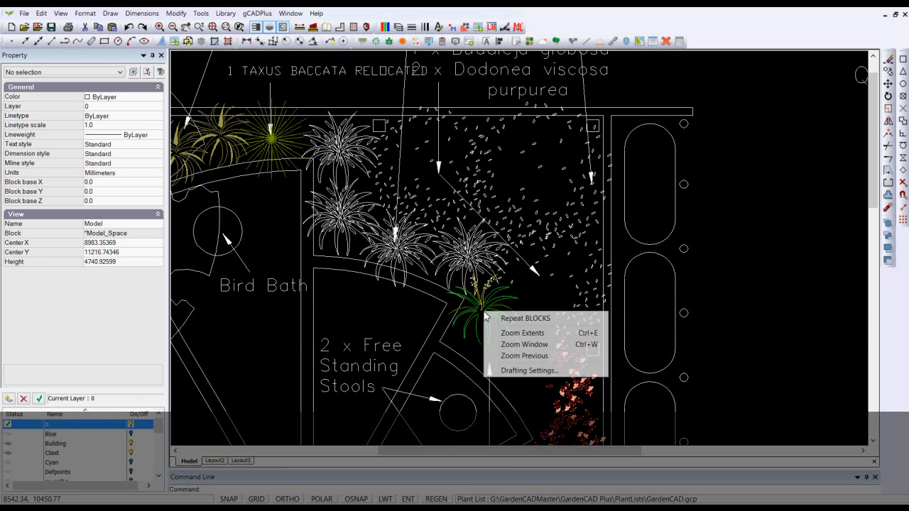
key("Escape")
- Copy the Lomandra longifolia plant to three more spots along the curved bed, towards the red planting
left_click(482, 313)
right_click(482, 313)
left_click(504, 346)
left_click(482, 312)
left_click(531, 318)
left_click(508, 362)
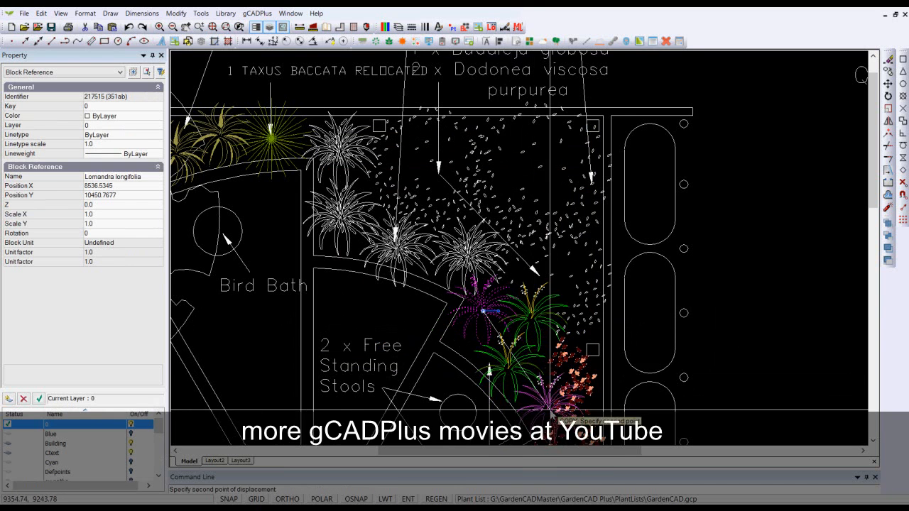
left_click(538, 406)
key("Escape")
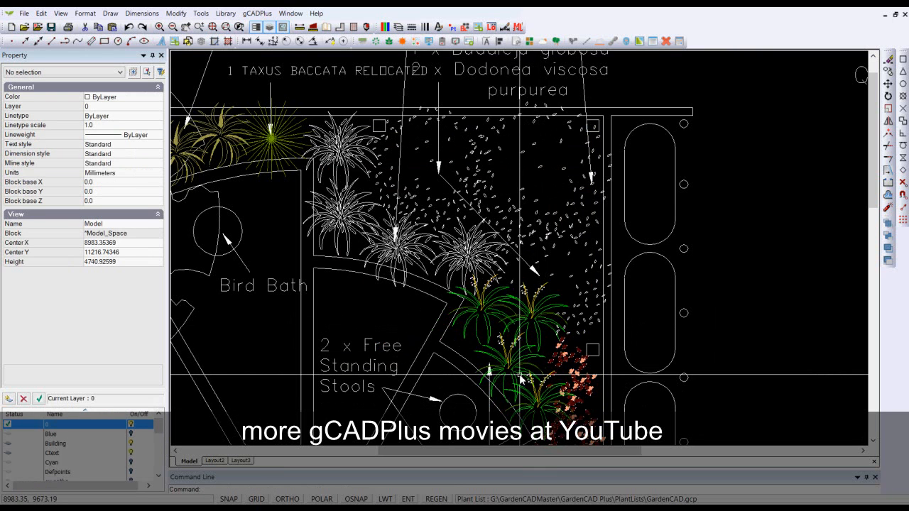